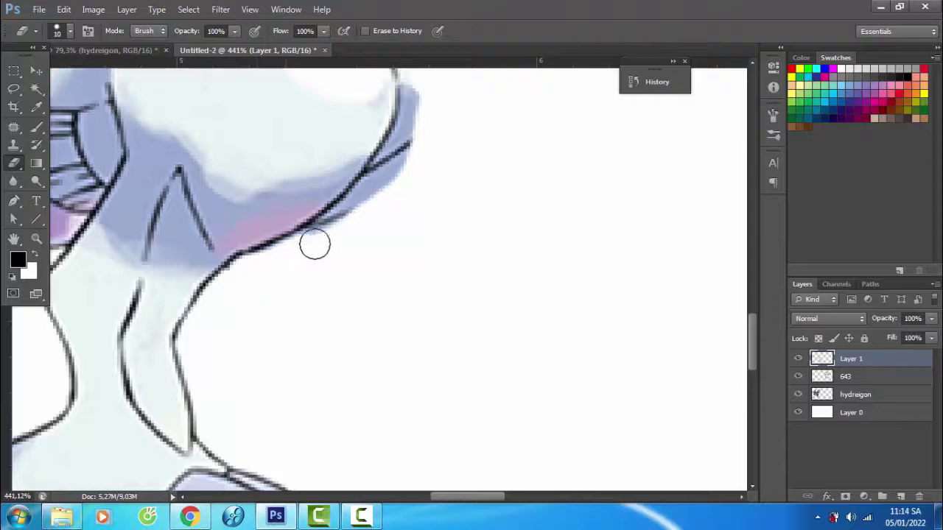
Erase the leftover bluish area outside the outline of the cut-out leg's thigh on Layer 1
scroll(421, 133, "up", 2)
mouse_move(314, 246)
left_mouse_down()
mouse_move(404, 172)
mouse_move(423, 134)
mouse_move(406, 188)
mouse_move(356, 258)
left_mouse_up()
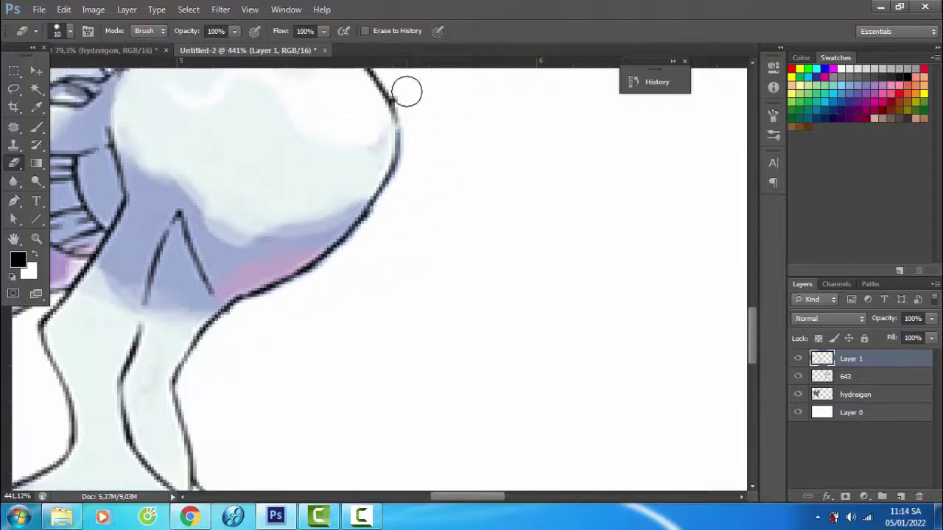
scroll(440, 282, "down", 8)
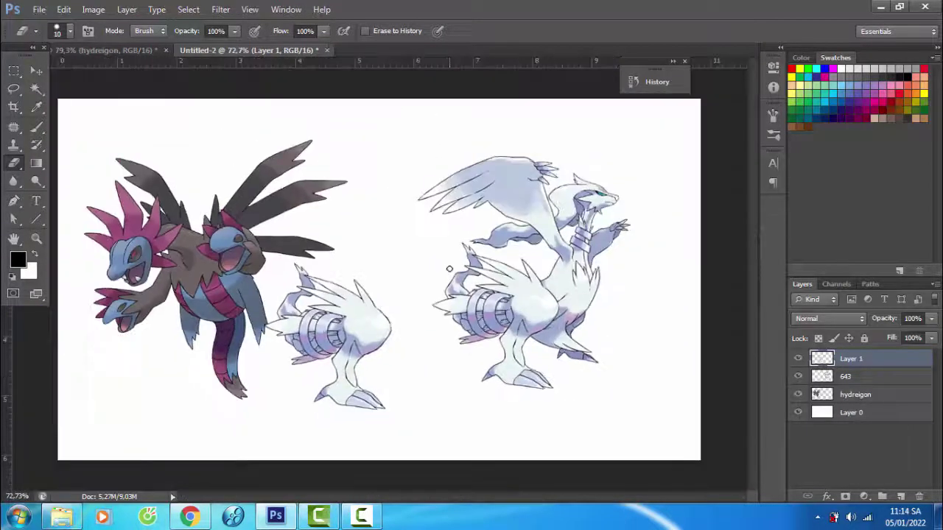
Flip the cut-out leg and tail horizontally, enlarge them slightly and place them over Hydreigon's lower body
key("ctrl+t")
right_click(376, 298)
left_click(433, 274)
left_click_drag(369, 339, 286, 333)
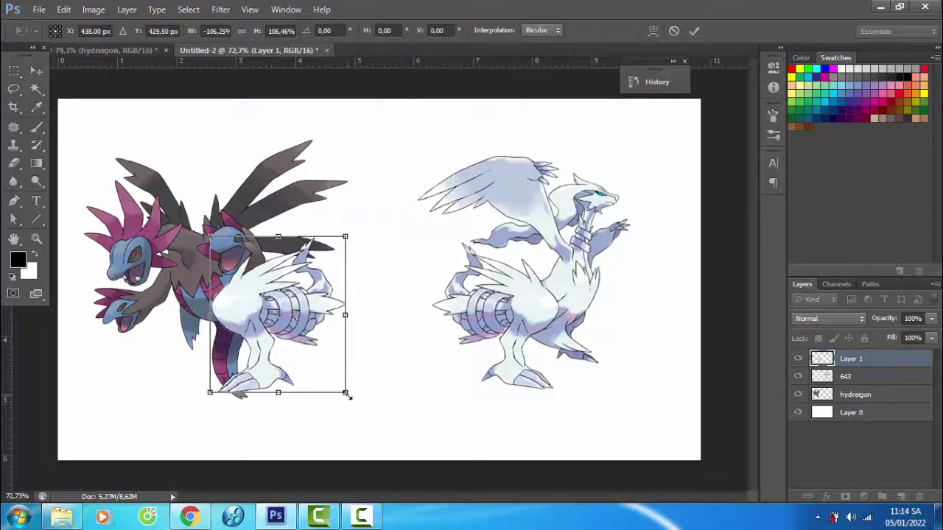
left_click_drag(349, 396, 361, 389)
key("Return")
Reduce Layer 1's opacity to 67% so Hydreigon's body shows through the overlapping leg for erasing
key("e")
scroll(234, 269, "up", 4)
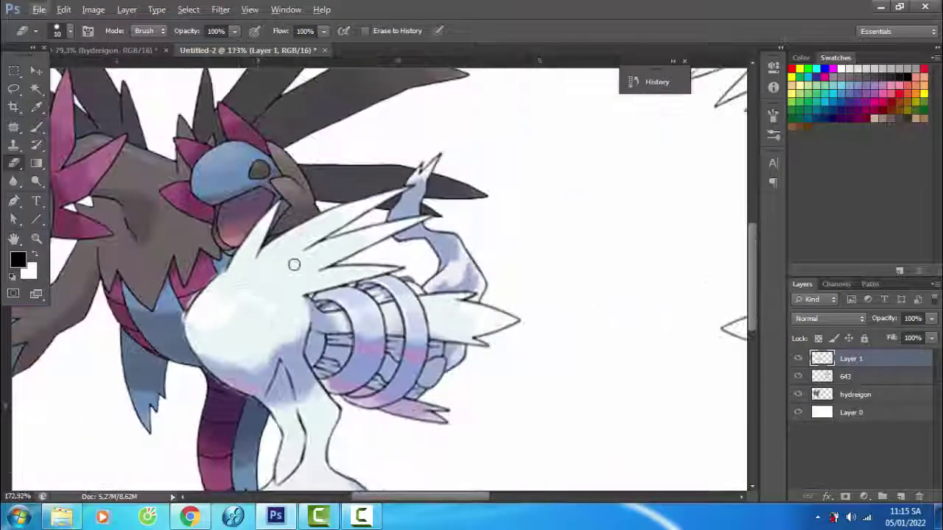
scroll(294, 264, "up", 4)
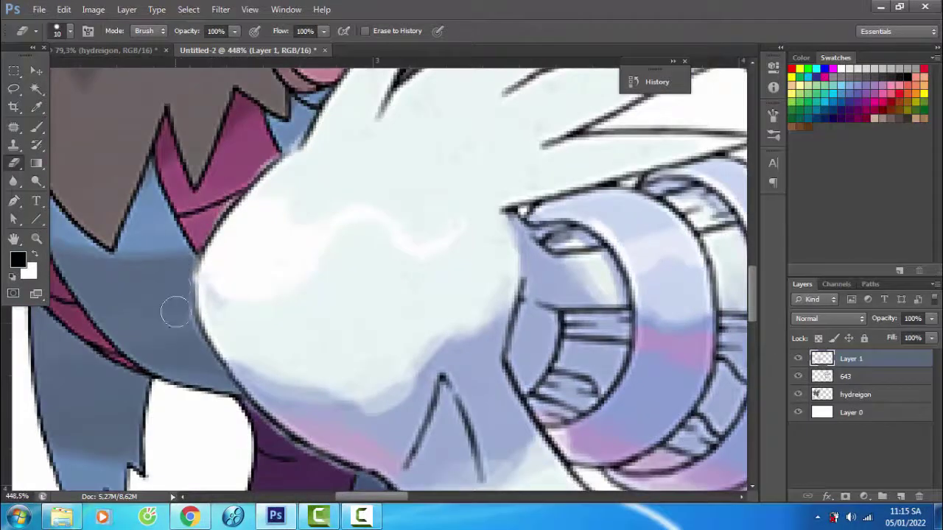
scroll(288, 257, "down", 3)
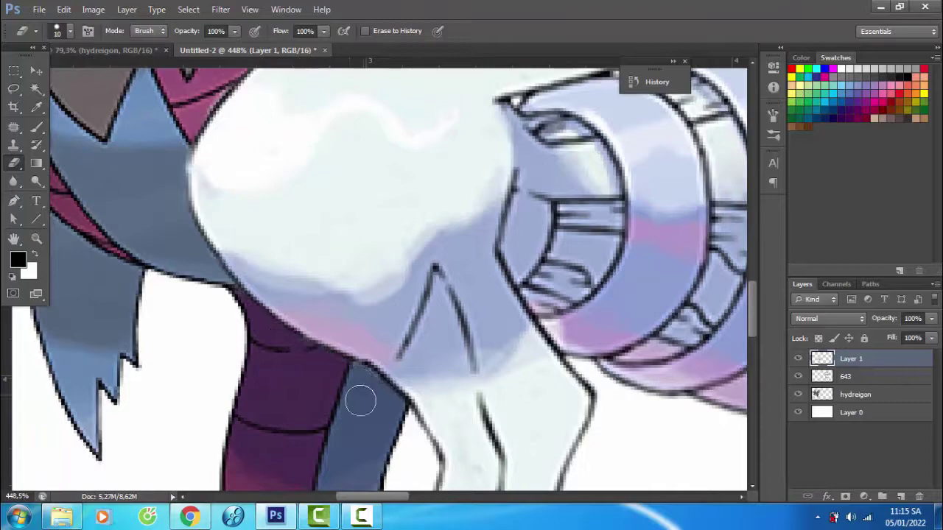
scroll(287, 221, "up", 2)
scroll(191, 321, "down", 3)
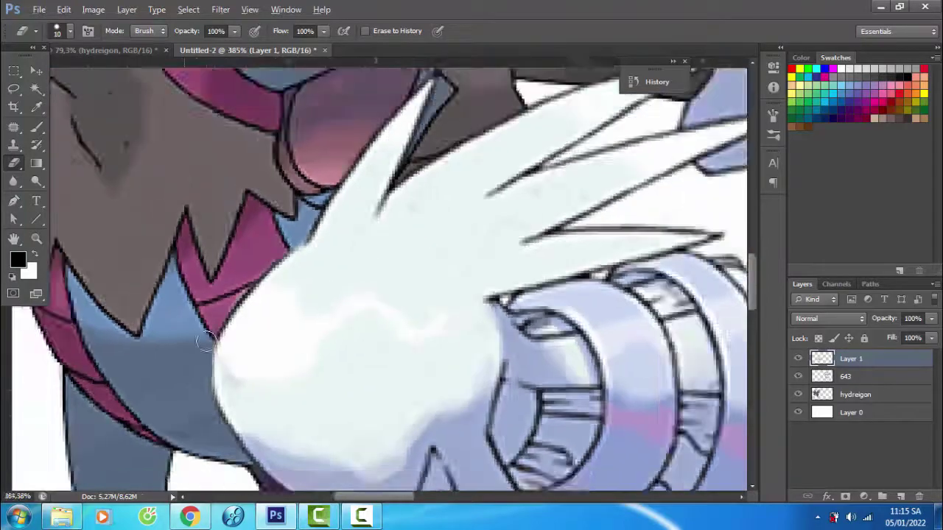
scroll(276, 253, "up", 4)
scroll(360, 132, "down", 1)
scroll(359, 132, "down", 5)
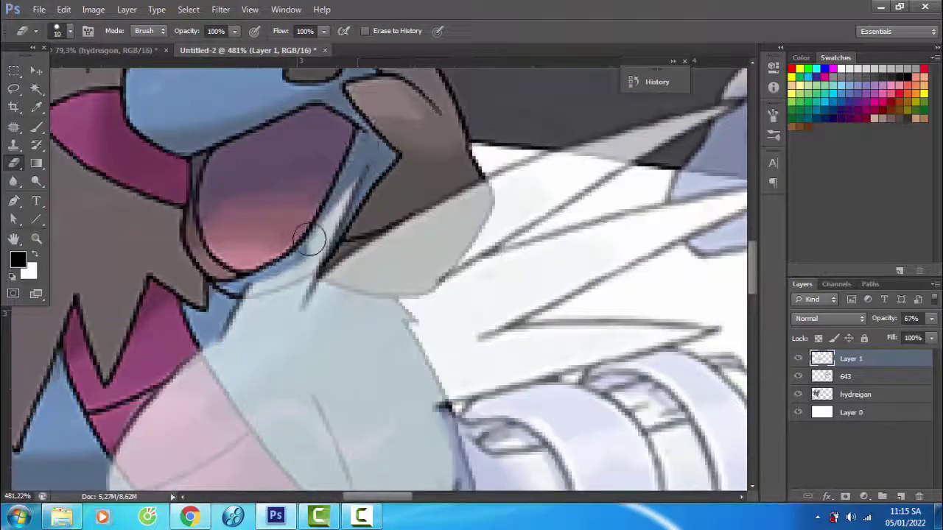
Erase the parts of Layer 1 covering Hydreigon's lower jaw and neck, and restore the layer's opacity to 100%
scroll(366, 238, "up", 10)
mouse_move(367, 232)
left_mouse_down()
mouse_move(413, 243)
mouse_move(298, 266)
mouse_move(219, 238)
left_mouse_up()
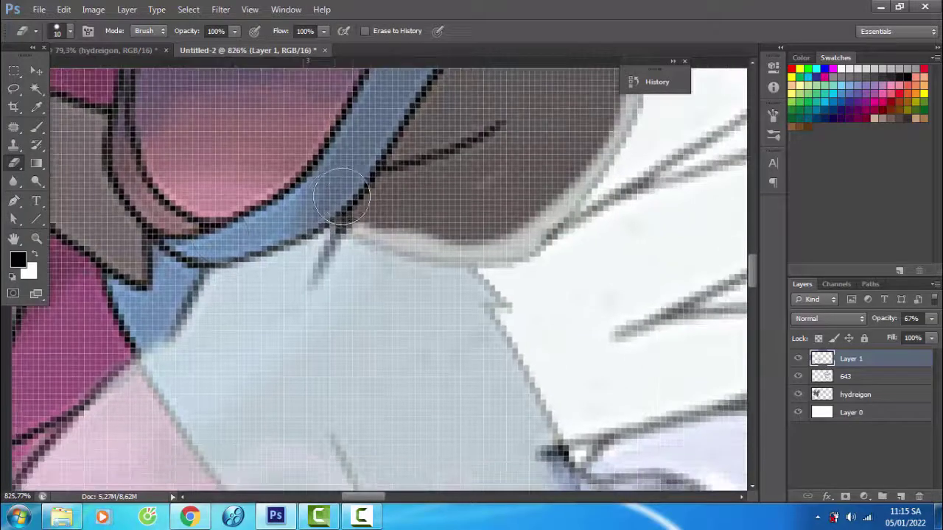
left_click_drag(373, 210, 351, 207)
mouse_move(439, 235)
left_mouse_down()
mouse_move(495, 235)
mouse_move(525, 219)
mouse_move(294, 292)
mouse_move(315, 274)
mouse_move(329, 276)
mouse_move(355, 246)
mouse_move(391, 157)
mouse_move(395, 175)
mouse_move(346, 265)
mouse_move(243, 308)
left_mouse_up()
scroll(243, 308, "down", 10)
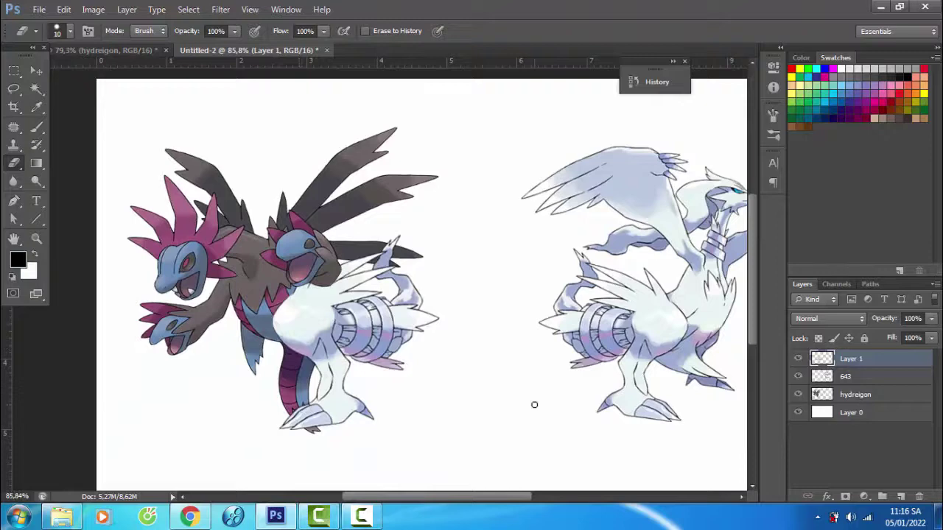
Erase Hydreigon's original tail around the new leg on the hydreigon layer with a 45 px eraser
key("alt+bracketleft")
key("alt+bracketleft")
scroll(317, 446, "up", 5)
key("bracketright")
key("bracketright")
key("bracketright")
key("bracketright")
key("bracketright")
key("bracketright")
key("bracketright")
mouse_move(258, 383)
left_mouse_down()
mouse_move(242, 221)
mouse_move(330, 355)
left_mouse_up()
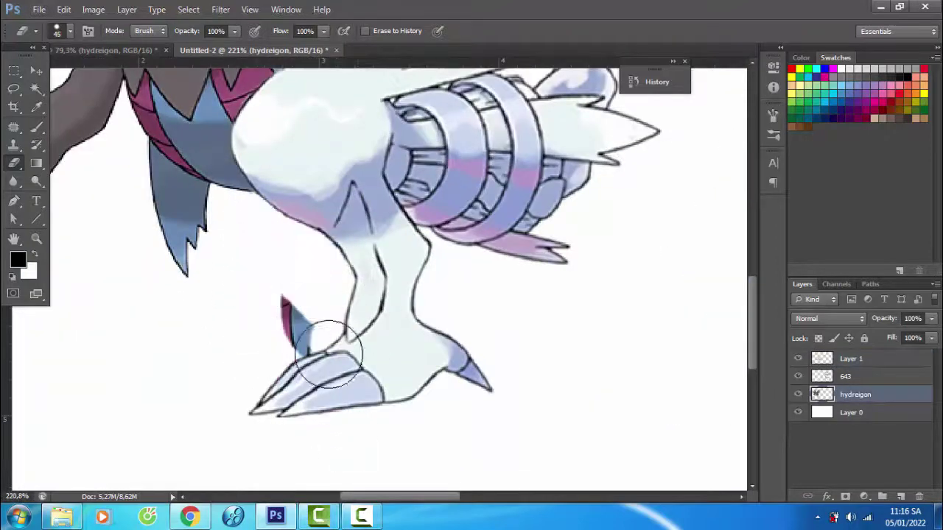
Erase Hydreigon's original blue leg below the magenta belly stripe with a 9 px eraser
scroll(126, 228, "up", 6)
key("bracketleft")
key("bracketleft")
key("bracketleft")
key("bracketleft")
key("bracketleft")
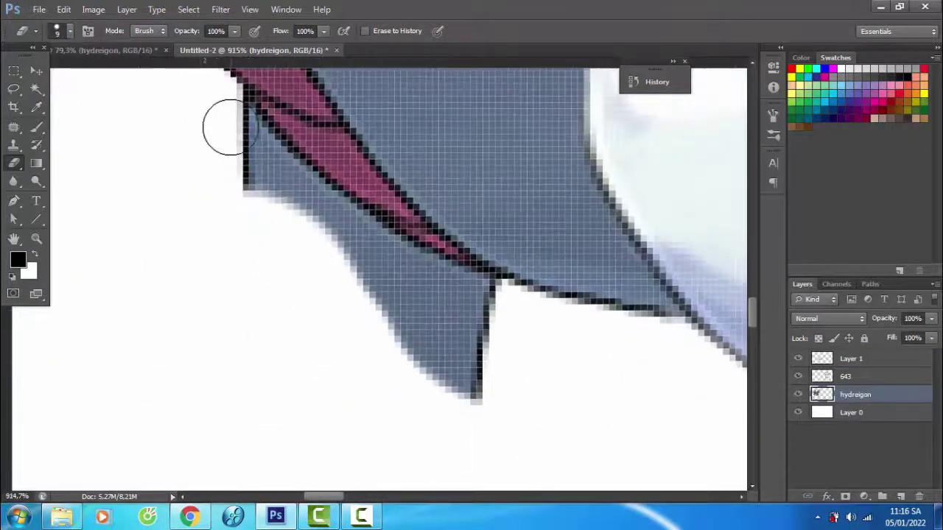
mouse_move(230, 127)
left_mouse_down()
mouse_move(288, 201)
mouse_move(504, 346)
mouse_move(481, 417)
left_mouse_up()
Clean the remaining blue fringe along the belly's lower outline, reducing the eraser to 6 px and 3 px
scroll(433, 133, "up", 1)
key("bracketleft")
key("bracketleft")
key("bracketleft")
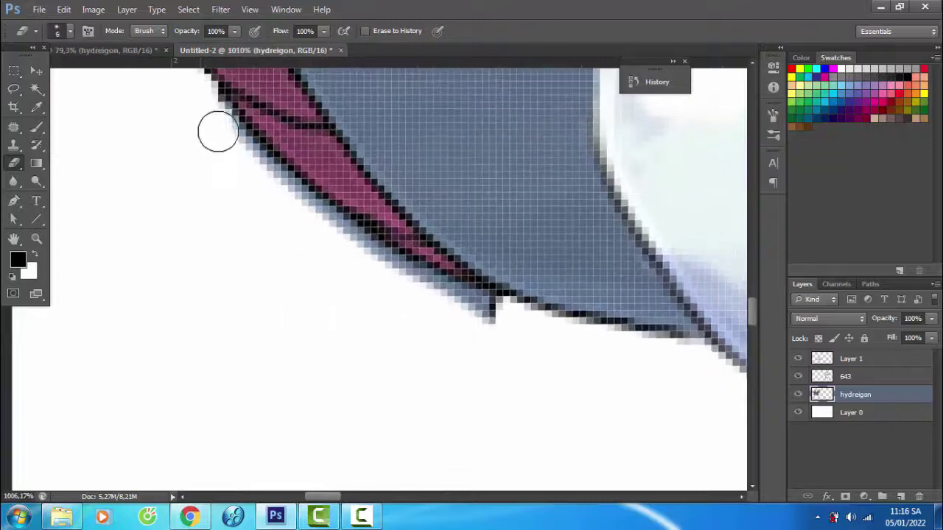
key("bracketleft")
key("bracketleft")
key("bracketleft")
mouse_move(219, 118)
left_mouse_down()
mouse_move(267, 171)
mouse_move(382, 262)
mouse_move(513, 321)
mouse_move(421, 289)
mouse_move(438, 287)
mouse_move(356, 246)
mouse_move(246, 143)
left_mouse_up()
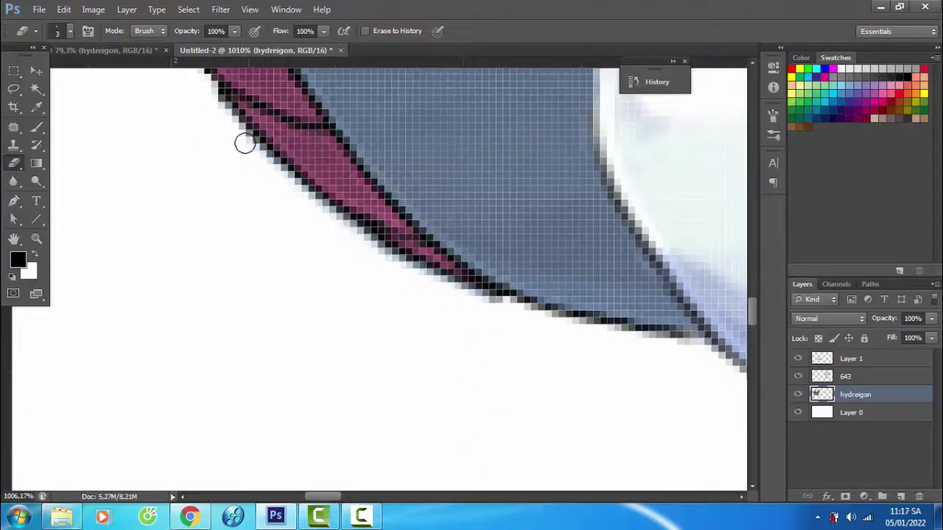
Duplicate Layer 1, shift the copy toward Hydreigon's front as a second leg, and place it beneath Layer 1
scroll(245, 143, "down", 20)
left_click(854, 359)
key("ctrl+j")
key("ctrl+t")
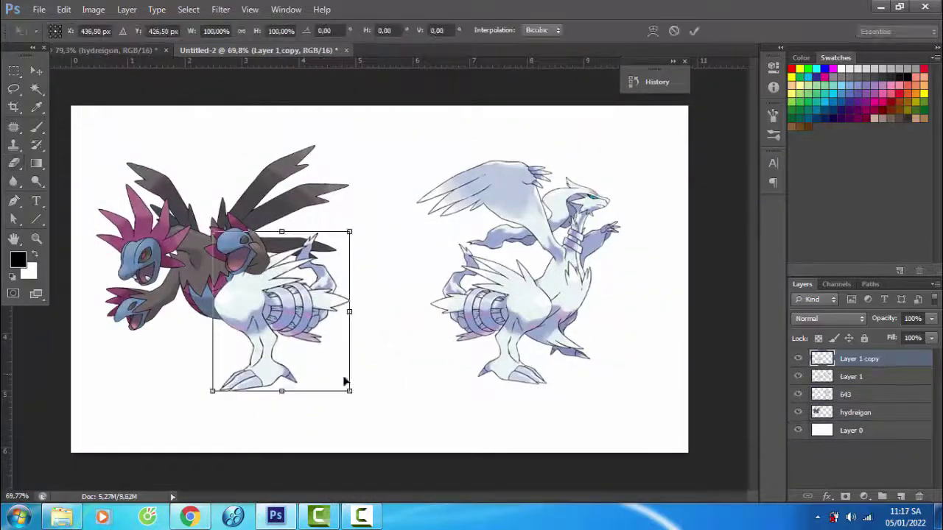
left_click_drag(346, 381, 310, 381)
key("Return")
left_click_drag(855, 359, 827, 374)
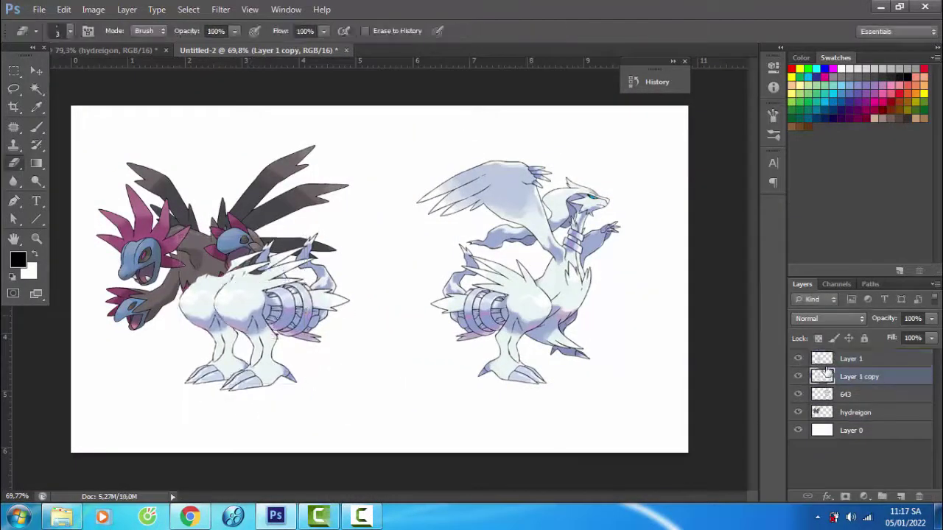
Set Layer 1 copy's opacity to 78% and erase its parts covering Hydreigon's head and chest with a 25 to 45 px eraser
left_click_drag(884, 319, 873, 318)
scroll(187, 295, "up", 20)
key("bracketright")
key("bracketright")
key("bracketright")
key("bracketright")
key("bracketright")
key("bracketright")
key("bracketright")
key("bracketright")
key("bracketright")
key("bracketright")
scroll(276, 256, "down", 10)
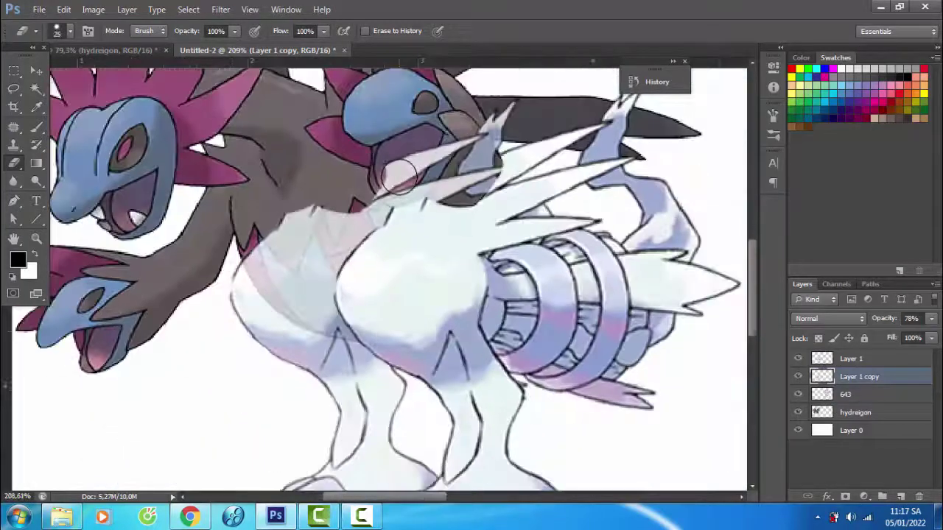
key("bracketright")
key("bracketright")
key("bracketright")
key("bracketright")
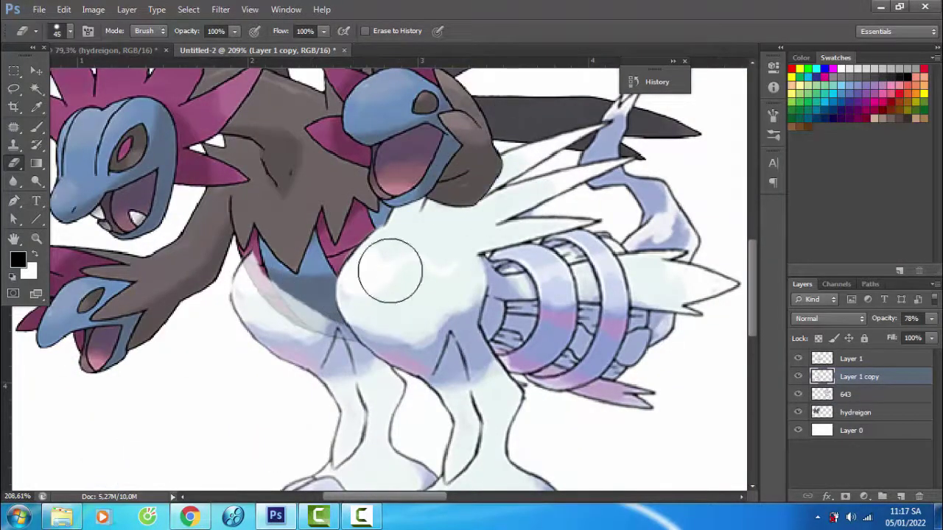
Erase the copied thigh where it overlaps Hydreigon's blue belly and magenta stripe, using a smaller eraser
scroll(389, 267, "up", 5)
key("bracketleft")
key("bracketleft")
key("bracketleft")
key("bracketleft")
key("bracketleft")
mouse_move(295, 200)
left_mouse_down()
mouse_move(361, 304)
mouse_move(278, 232)
mouse_move(254, 168)
mouse_move(225, 164)
mouse_move(210, 127)
mouse_move(243, 198)
mouse_move(232, 151)
mouse_move(215, 145)
mouse_move(265, 244)
mouse_move(343, 338)
mouse_move(200, 169)
mouse_move(235, 208)
mouse_move(346, 280)
left_mouse_up()
Trim the copied thigh precisely along the belly's lower outline with an 8 px eraser, and restore the layer's opacity to 100%
scroll(276, 230, "up", 4)
key("bracketleft")
key("bracketleft")
key("bracketleft")
mouse_move(346, 280)
left_mouse_down()
mouse_move(312, 177)
mouse_move(268, 147)
left_mouse_up()
mouse_move(221, 159)
left_mouse_down()
mouse_move(291, 217)
mouse_move(408, 234)
mouse_move(440, 220)
left_mouse_up()
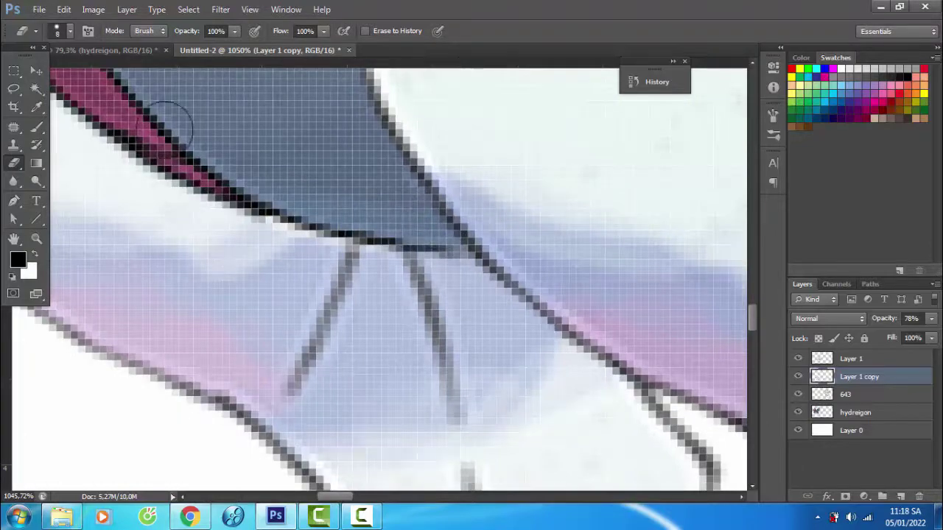
scroll(171, 126, "down", 5)
scroll(282, 216, "up", 5)
Paint a black outline with a 1 px brush on Layer 1 along the near thigh's edge against the belly
left_click(37, 127)
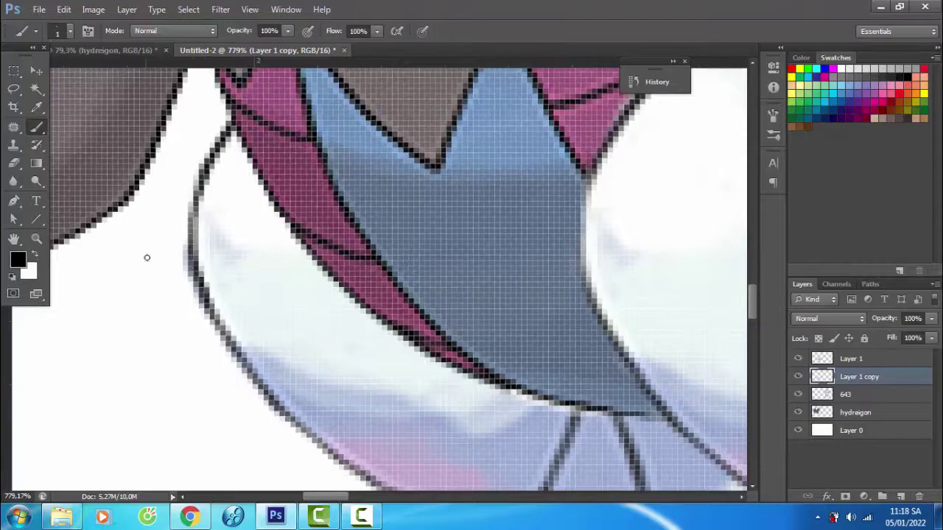
scroll(147, 257, "down", 5)
scroll(229, 164, "up", 6)
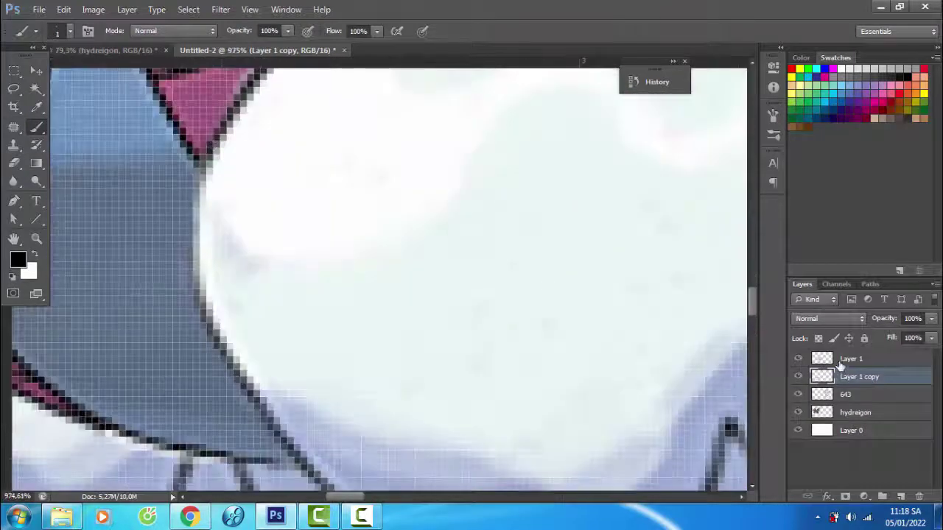
key("alt+]")
left_click_drag(198, 148, 210, 324)
scroll(269, 316, "down", 6)
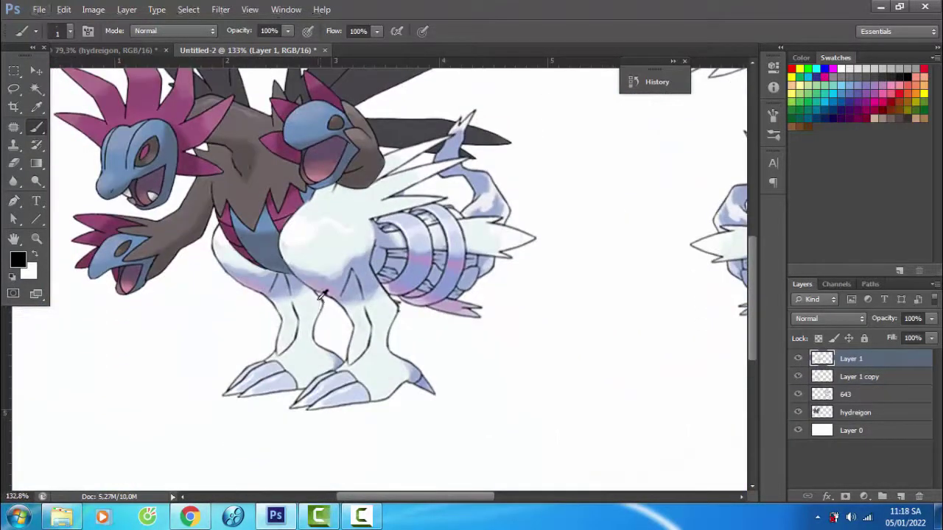
Retrace the near thigh's lower outline in black down to the front of the shin
scroll(403, 185, "up", 4)
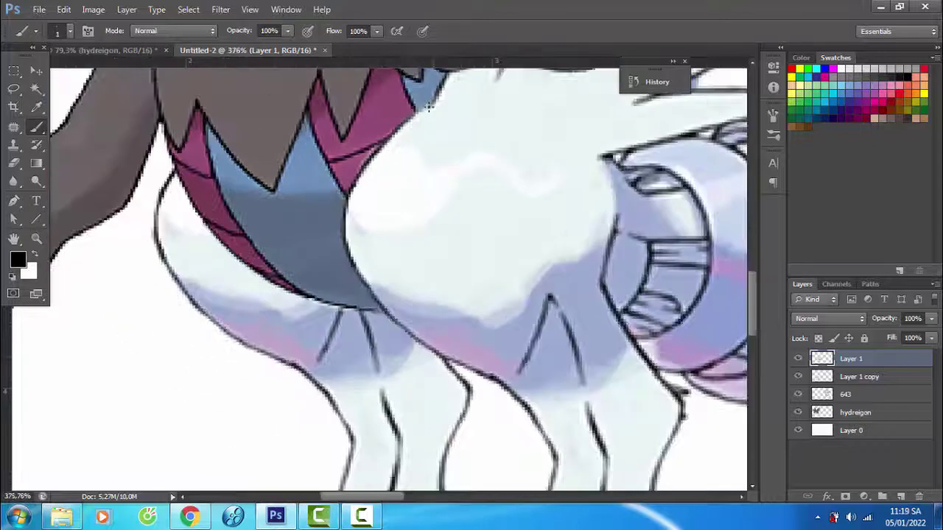
scroll(410, 177, "down", 5)
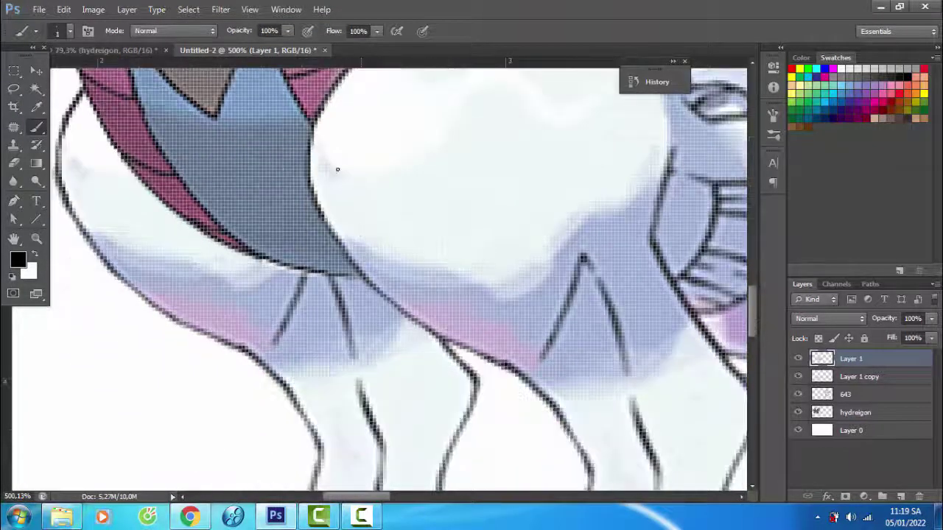
scroll(211, 185, "up", 3)
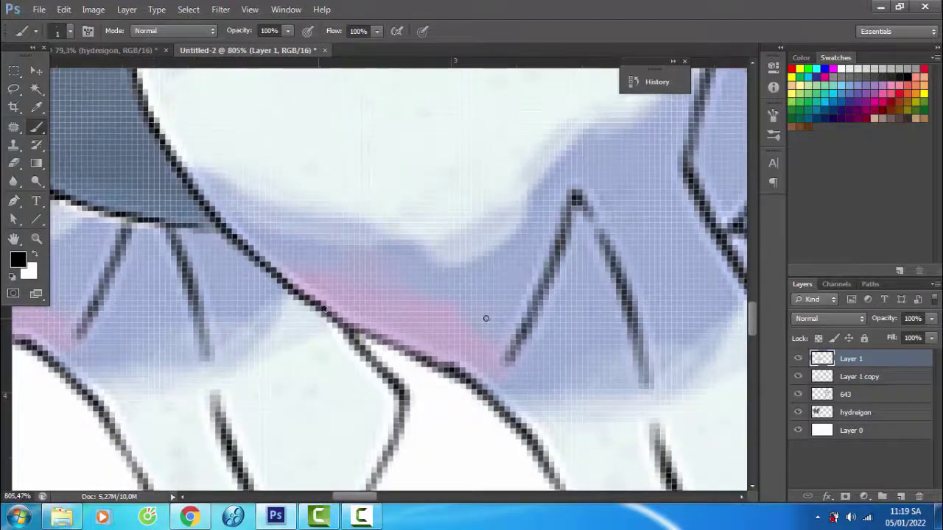
scroll(486, 318, "down", 5)
scroll(395, 161, "down", 3)
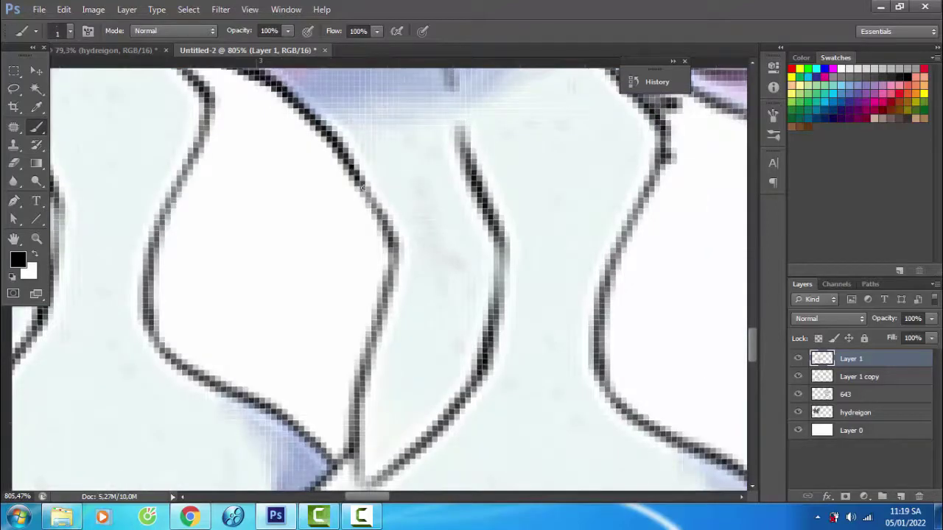
Retrace the near shin's front edge and the outlines of the foot's front claws and sole in black
scroll(362, 188, "down", 3)
scroll(395, 144, "down", 3)
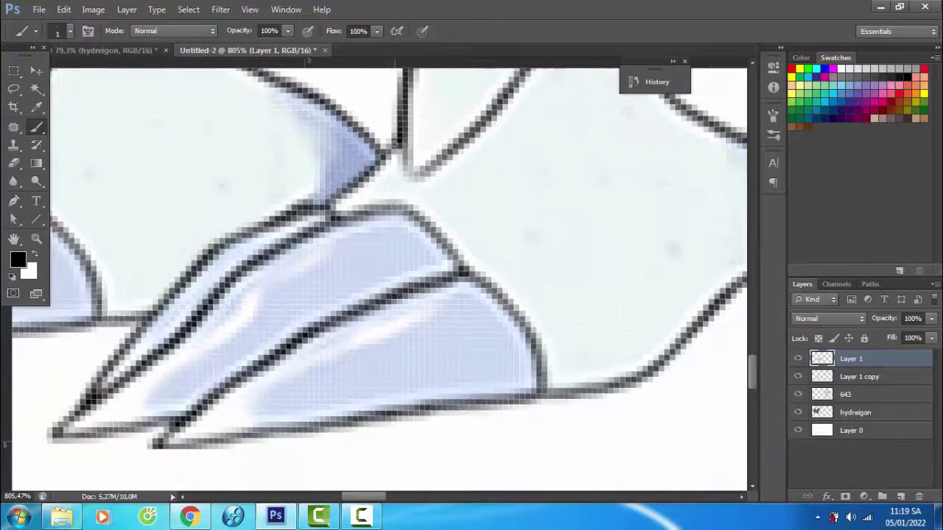
scroll(243, 221, "down", 3)
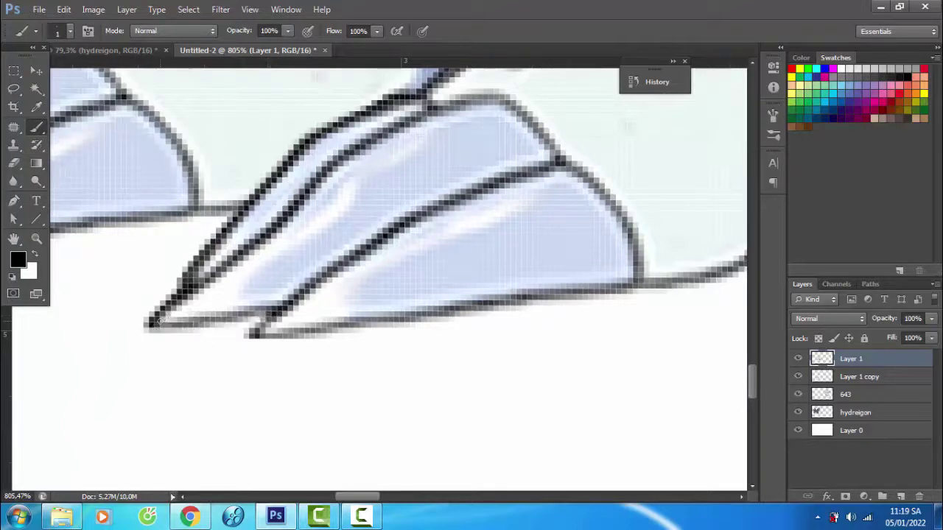
left_click_drag(149, 324, 251, 313)
scroll(295, 303, "right", 2)
left_click_drag(96, 339, 575, 271)
Retrace the near foot's rear underside, heel claw and upper heel outline in black
scroll(293, 341, "right", 3)
scroll(294, 343, "up", 1)
scroll(294, 343, "right", 2)
mouse_move(221, 440)
left_mouse_down()
mouse_move(361, 324)
mouse_move(541, 399)
mouse_move(462, 274)
mouse_move(580, 414)
left_mouse_up()
left_click_drag(524, 352, 395, 278)
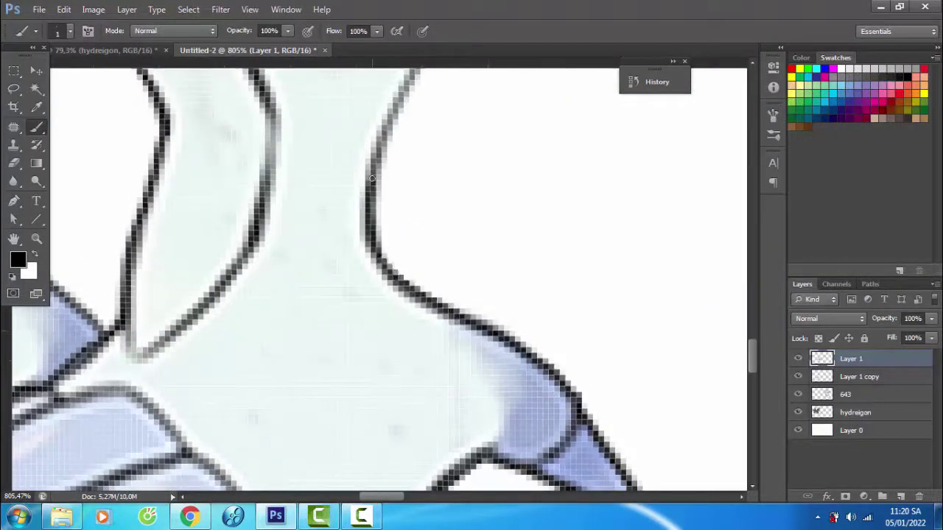
Retrace the near leg's rear outline in black from the shin up to the tail joint
scroll(372, 178, "up", 5)
mouse_move(278, 419)
left_mouse_down()
mouse_move(345, 196)
mouse_move(386, 232)
left_mouse_up()
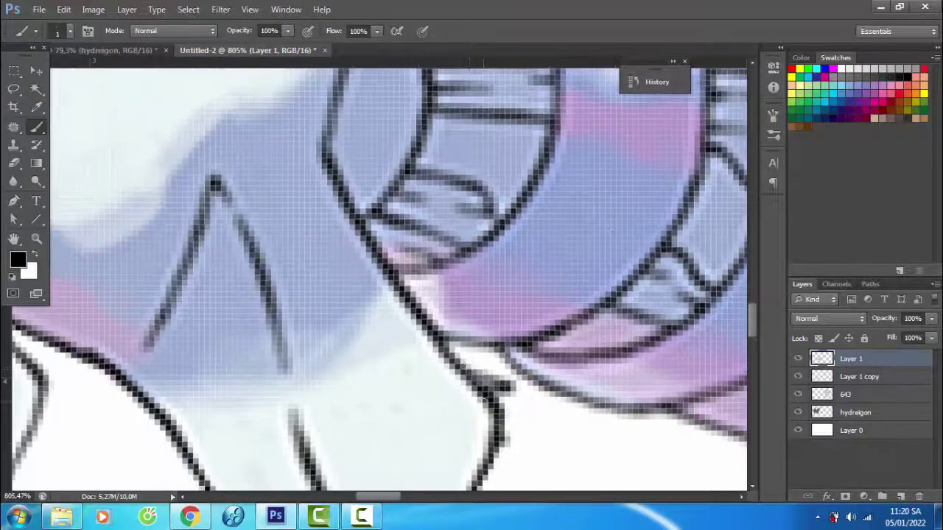
scroll(423, 319, "down", 4)
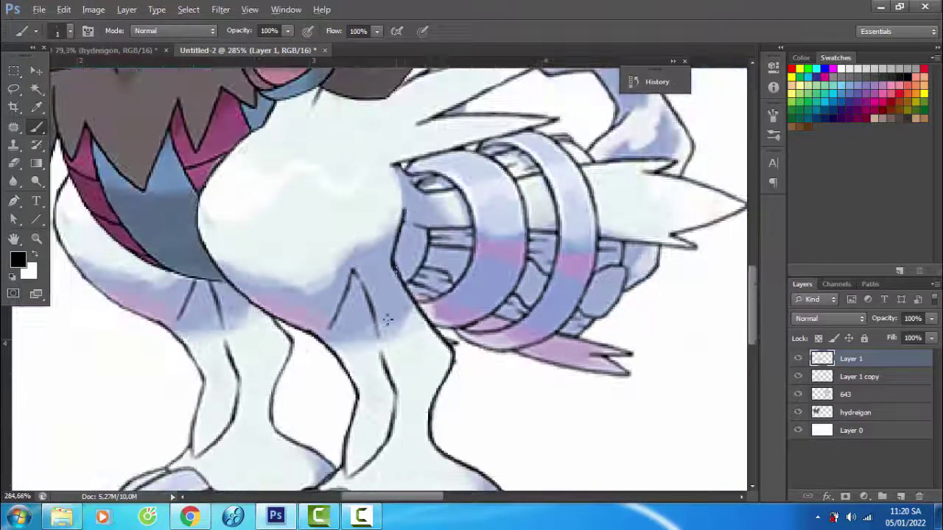
Retrace the far leg's front outline in black from the thigh down to the ankle
scroll(519, 296, "down", 3)
scroll(415, 344, "up", 5)
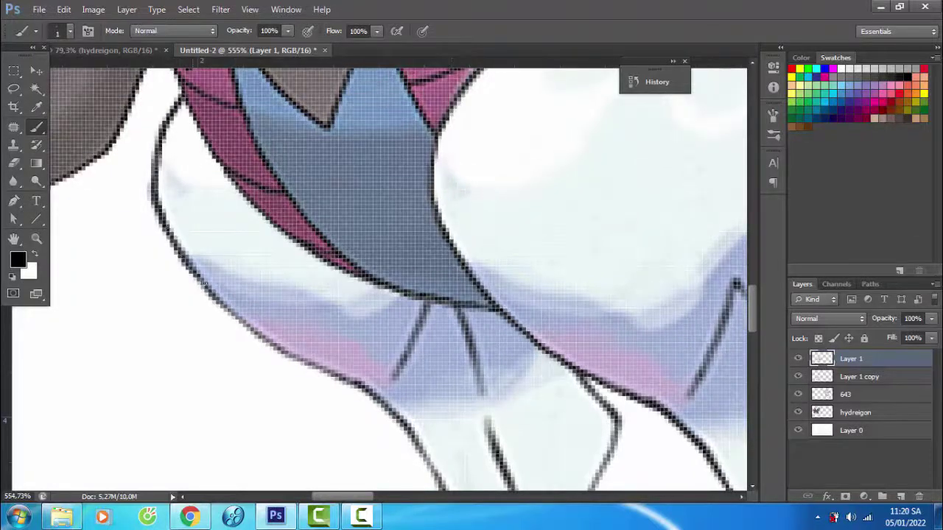
left_click_drag(368, 357, 261, 113)
left_click_drag(249, 146, 182, 111)
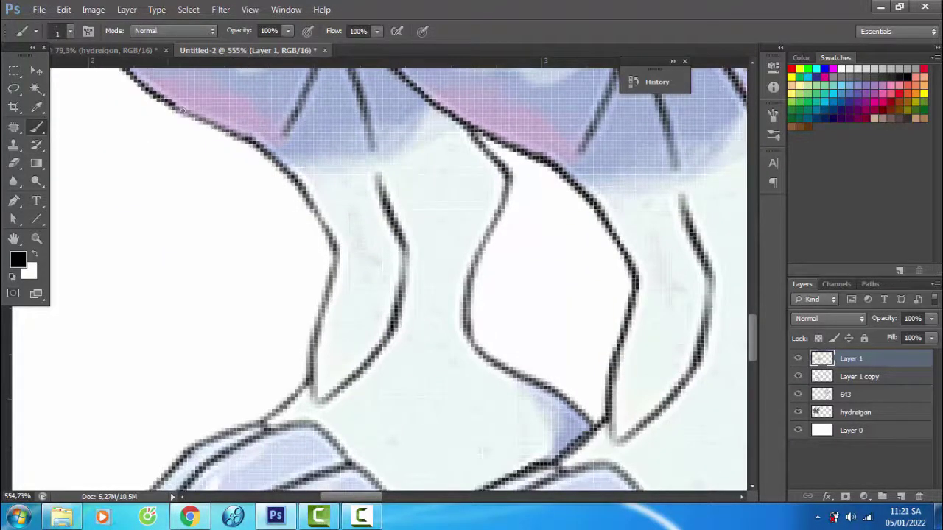
left_click_drag(322, 221, 413, 230)
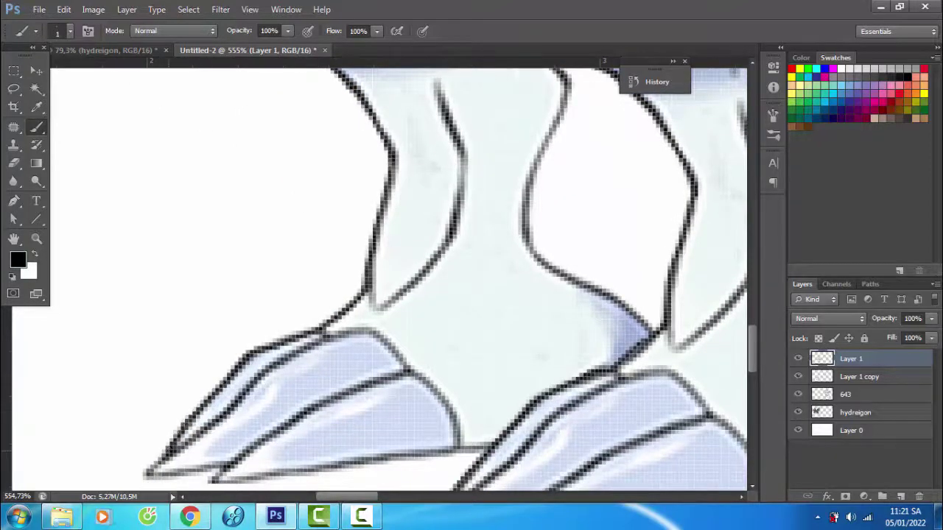
Retrace the far foot's claw and sole outlines and the far leg's rear edge in black
scroll(398, 280, "down", 3)
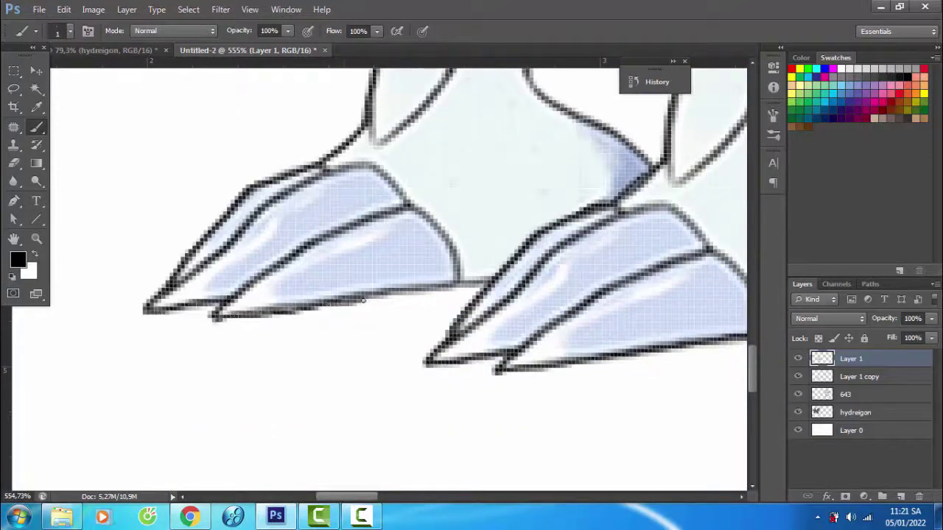
left_click_drag(363, 299, 494, 283)
scroll(355, 216, "up", 3)
scroll(358, 297, "up", 3)
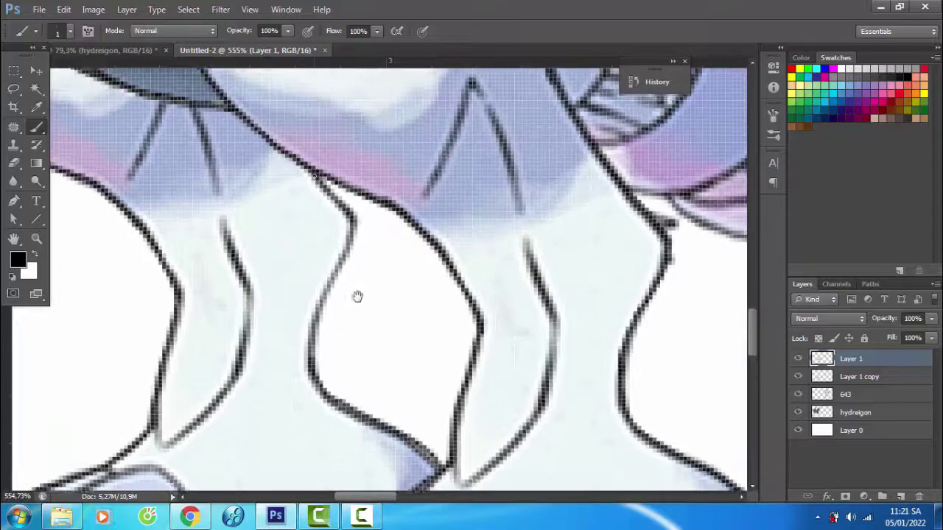
left_click_drag(311, 171, 350, 212)
Retrace the topmost white hip feather's outline in black from Hydreigon's side head to its tip
scroll(318, 314, "down", 6)
scroll(417, 84, "up", 5)
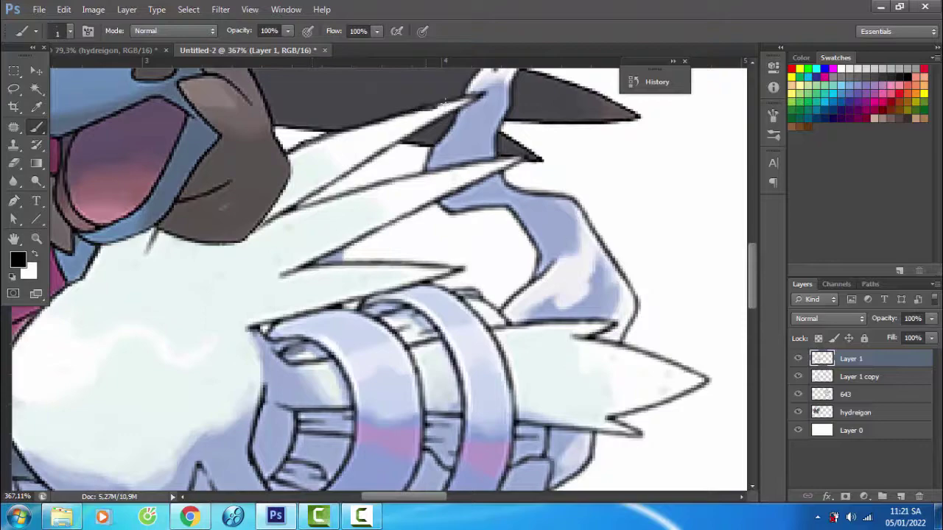
scroll(356, 183, "up", 2)
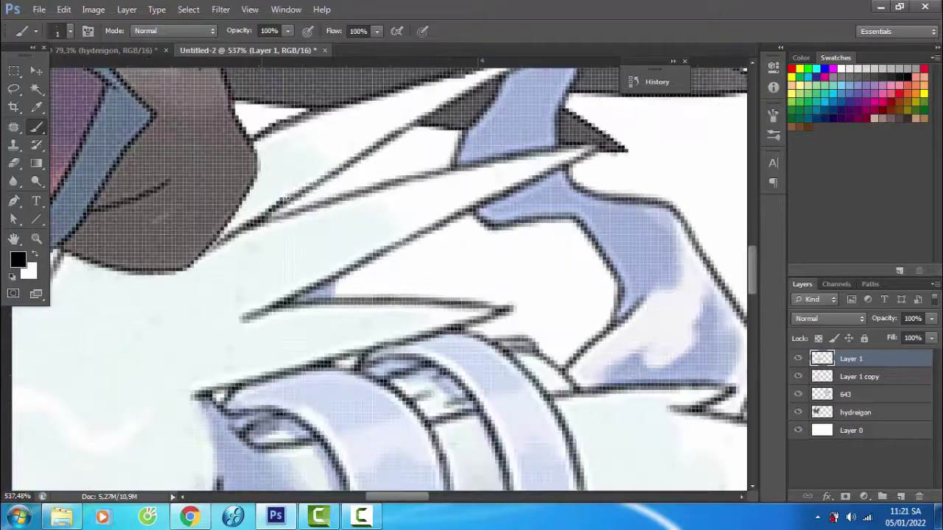
left_click_drag(456, 156, 387, 255)
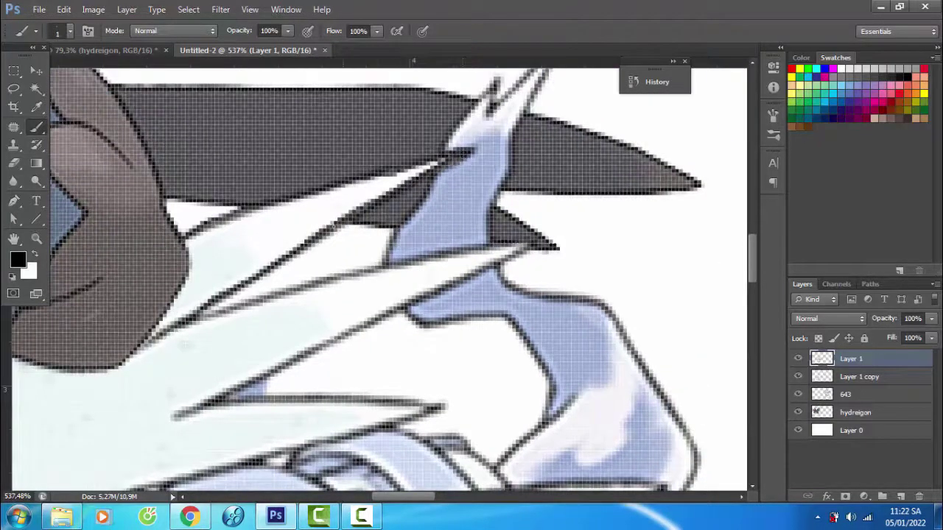
Retrace the middle and lower hip feathers' outlines in black down to the tail joint
scroll(270, 204, "down", 2)
scroll(145, 222, "up", 3)
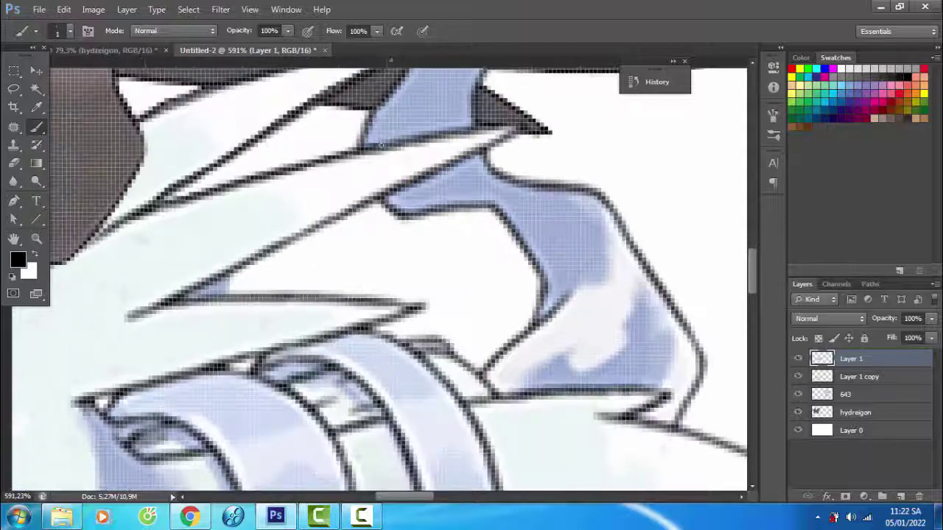
scroll(527, 146, "down", 1)
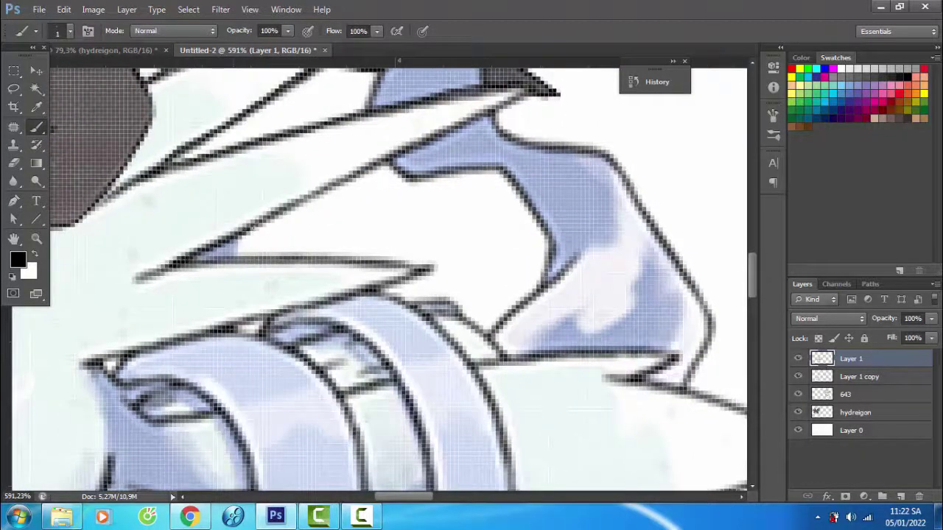
scroll(527, 89, "down", 2)
scroll(295, 221, "up", 2)
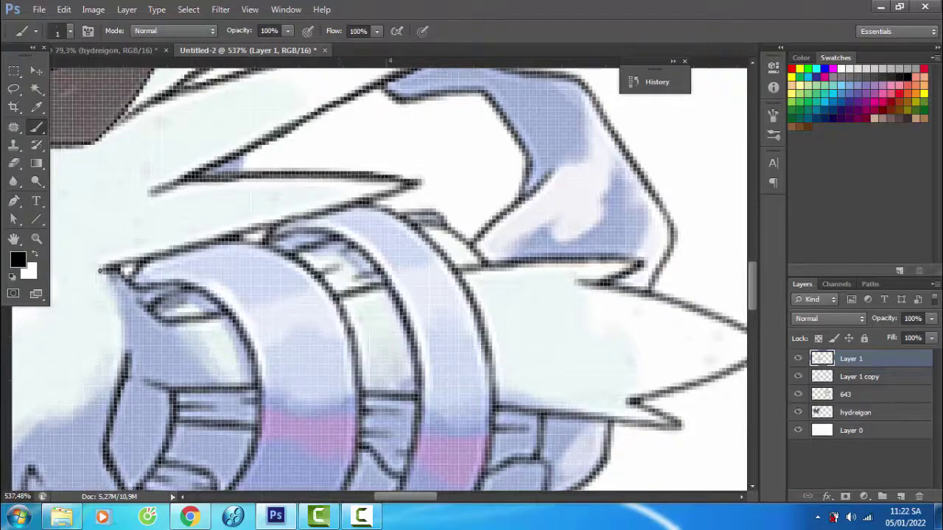
scroll(363, 198, "down", 3)
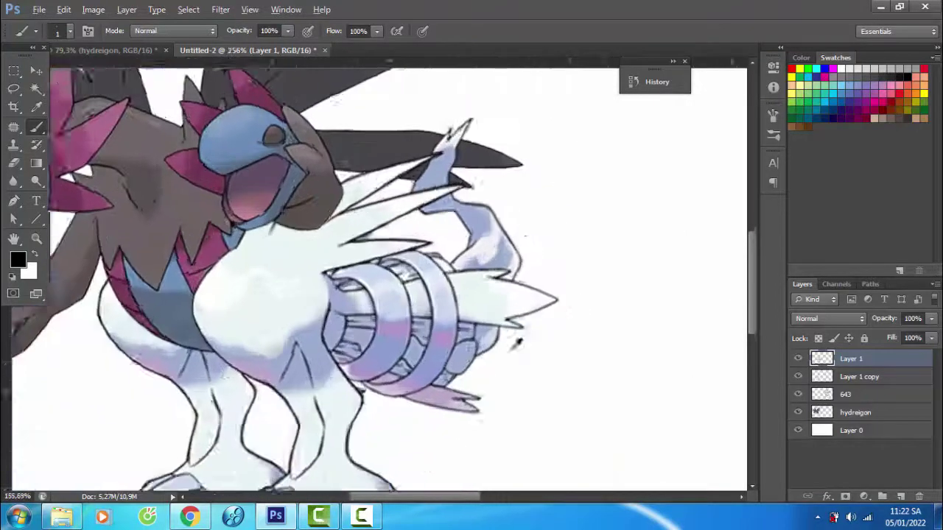
Retrace the tail streamer's forked tip and inner curve in black
scroll(516, 336, "up", 2)
scroll(425, 262, "down", 4)
scroll(424, 261, "up", 5)
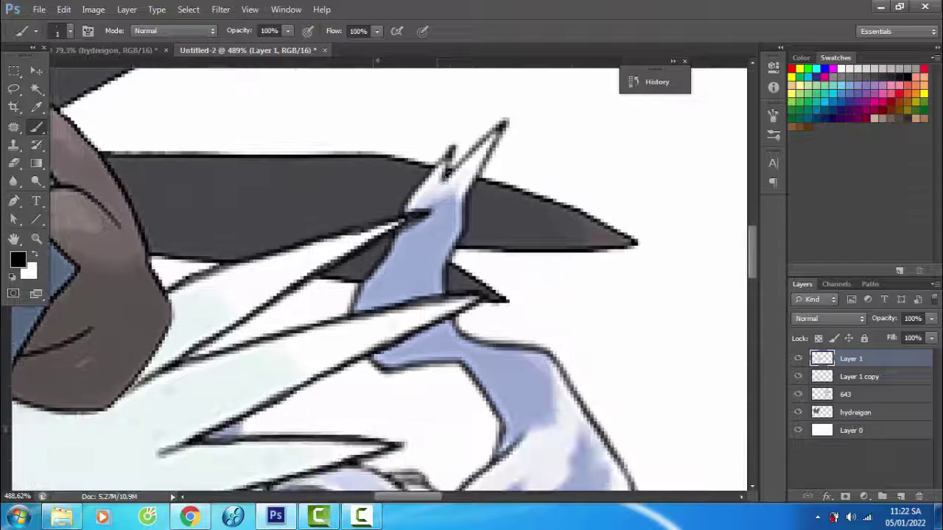
left_click_drag(395, 239, 371, 152)
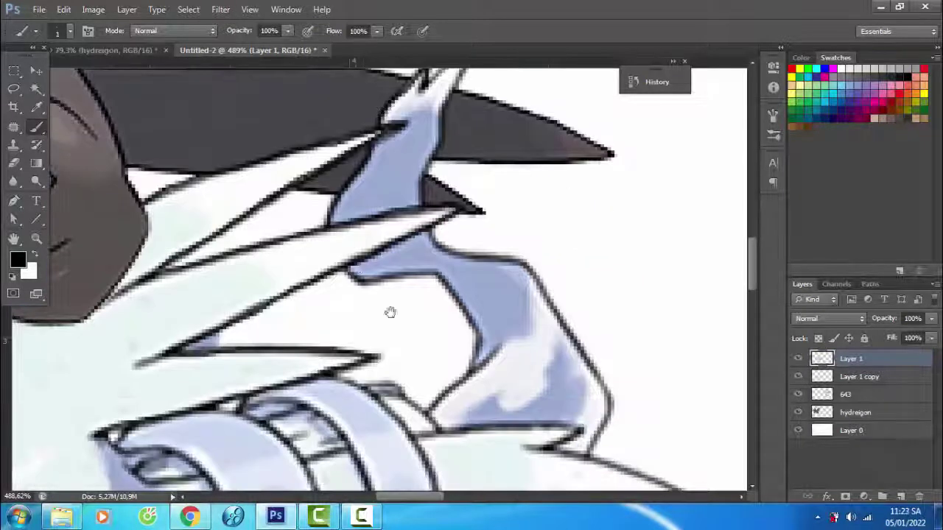
left_click_drag(391, 312, 326, 195)
left_click_drag(384, 273, 280, 450)
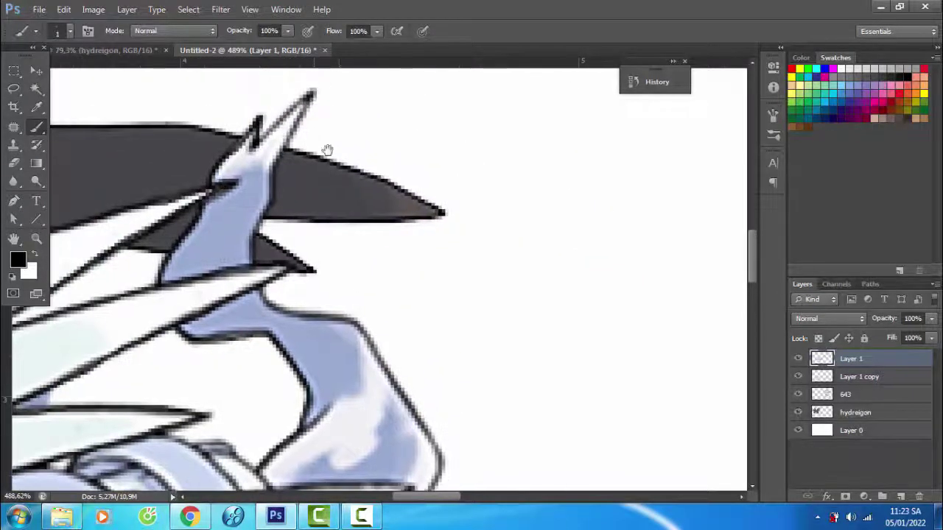
Retrace the tail streamer's outer edge in black down past the pointed tail feather
left_click_drag(256, 289, 239, 152)
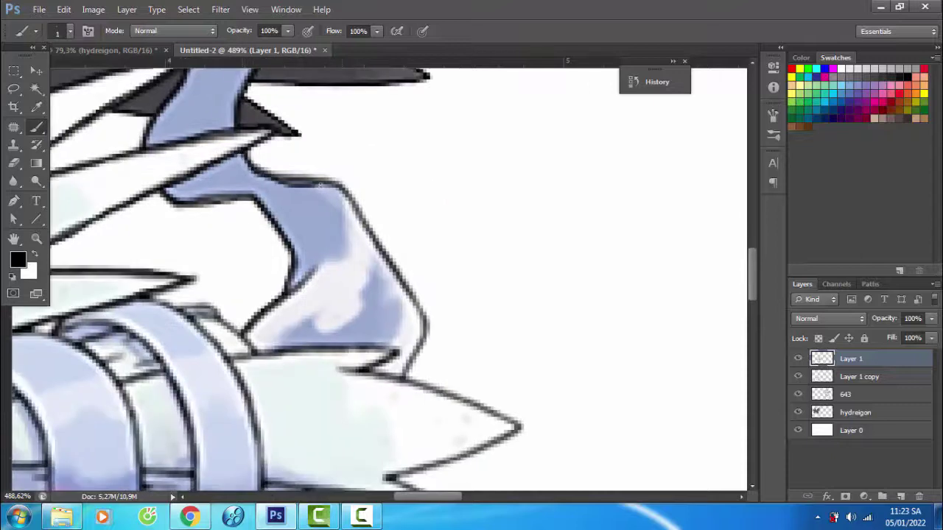
left_click_drag(353, 198, 352, 147)
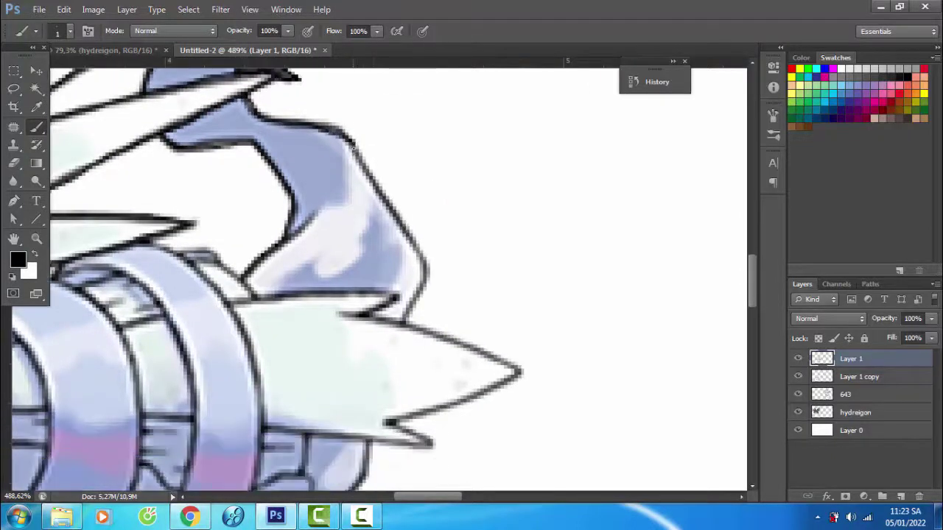
left_click_drag(367, 449, 416, 256)
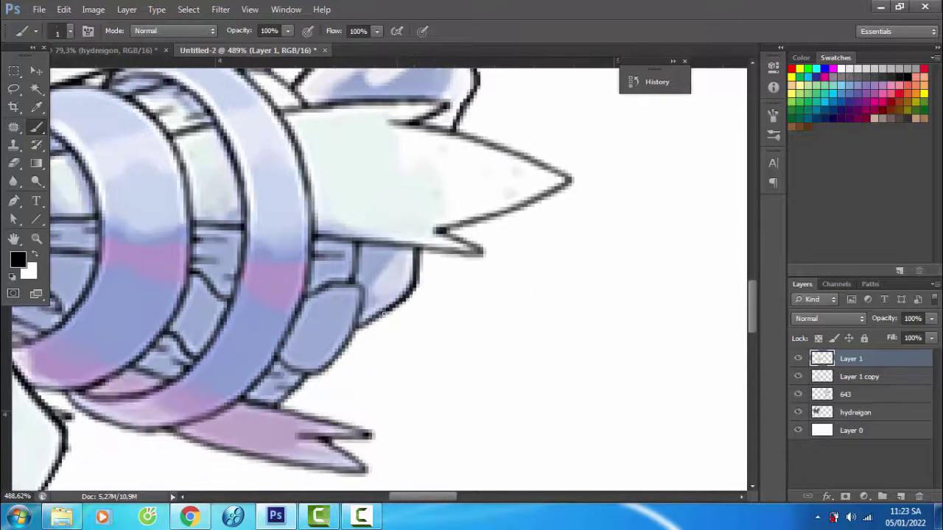
Merge Layer 1 and Layer 1 copy into one layer
scroll(357, 334, "down", 10)
scroll(169, 333, "up", 2)
scroll(166, 307, "down", 2)
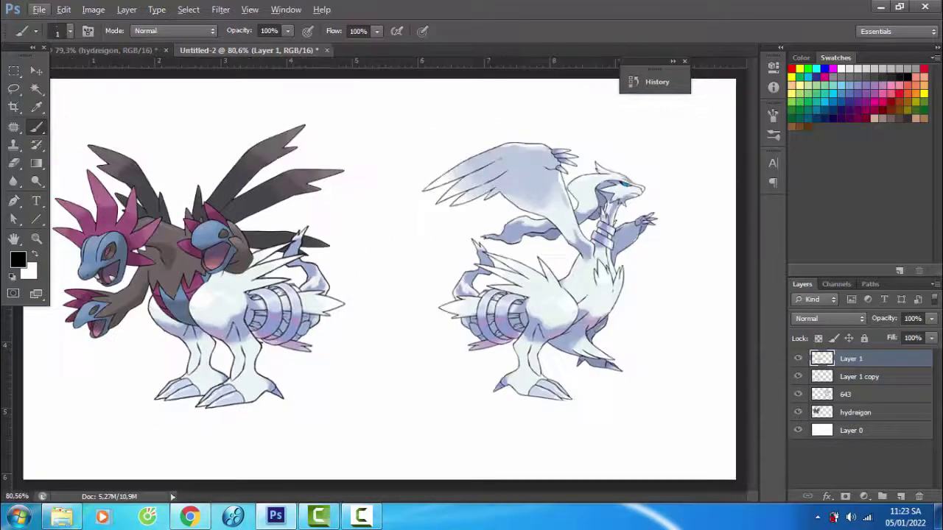
left_click(854, 413)
left_click(851, 359)
left_click(858, 377, "shift")
key("ctrl+e")
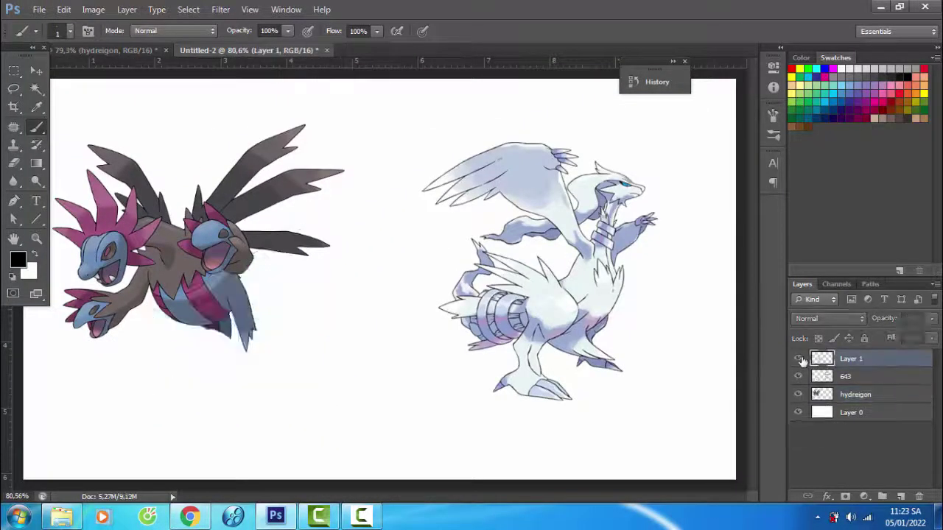
Select the white thighs, legs and hip feathers of the fusion with the Magic Wand
scroll(221, 280, "up", 2)
left_click(36, 88)
left_click(289, 34)
left_click(483, 246)
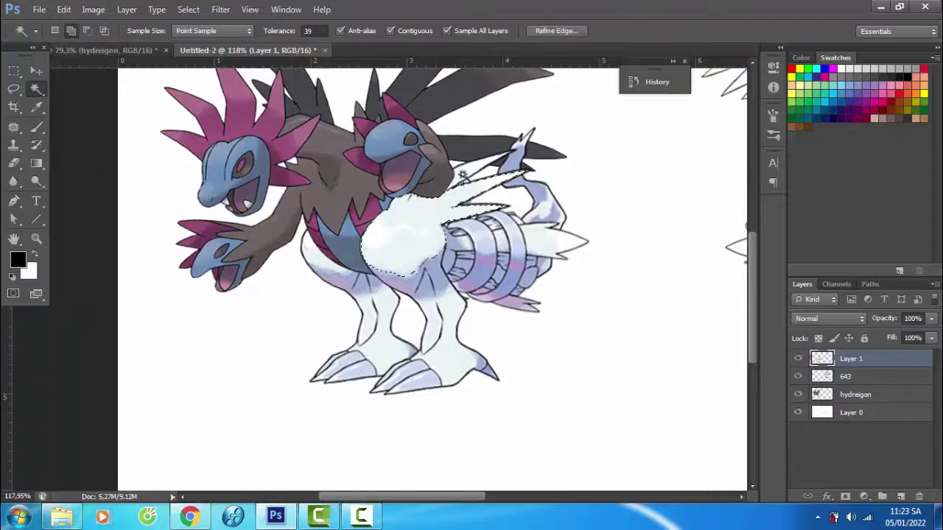
left_click(470, 369, "shift")
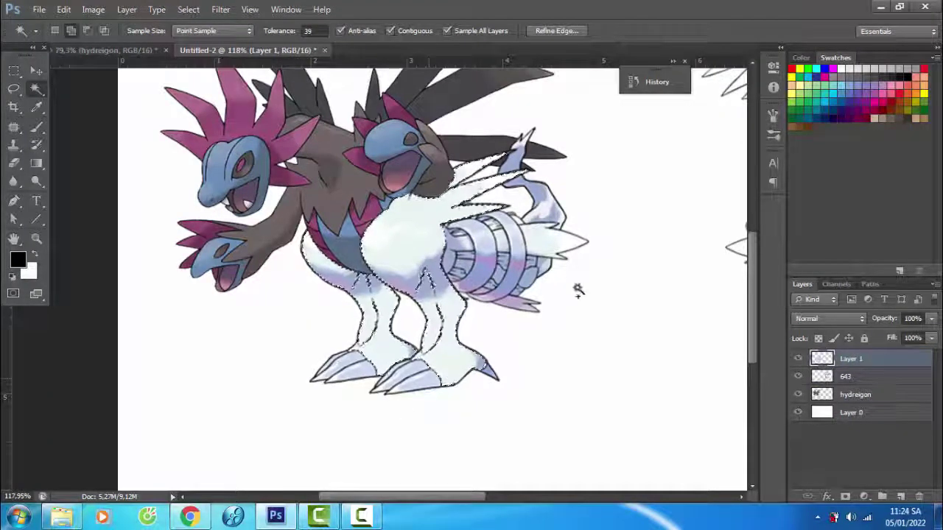
Extend the selection to the tail's inner white areas, the pointed tail feather and the pink lower feather
scroll(510, 286, "up", 4)
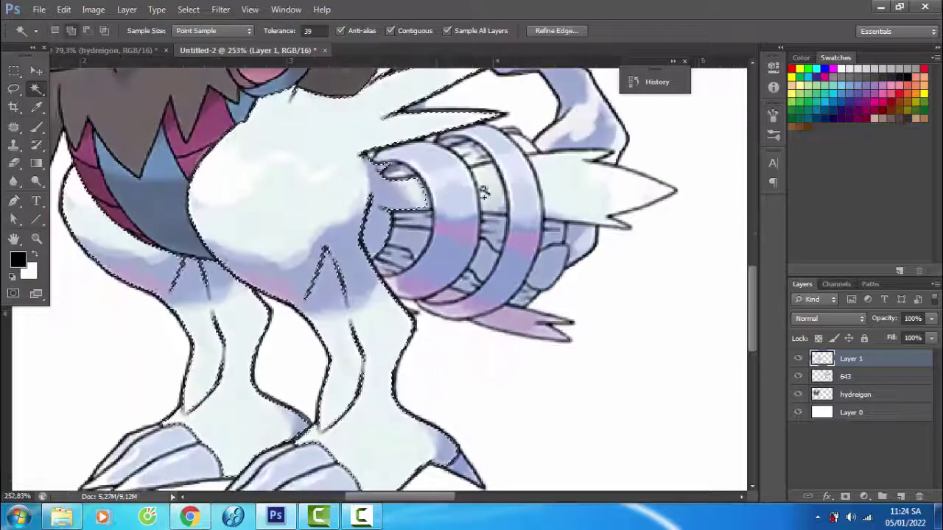
scroll(516, 258, "down", 4)
scroll(584, 297, "up", 5)
scroll(584, 296, "down", 5)
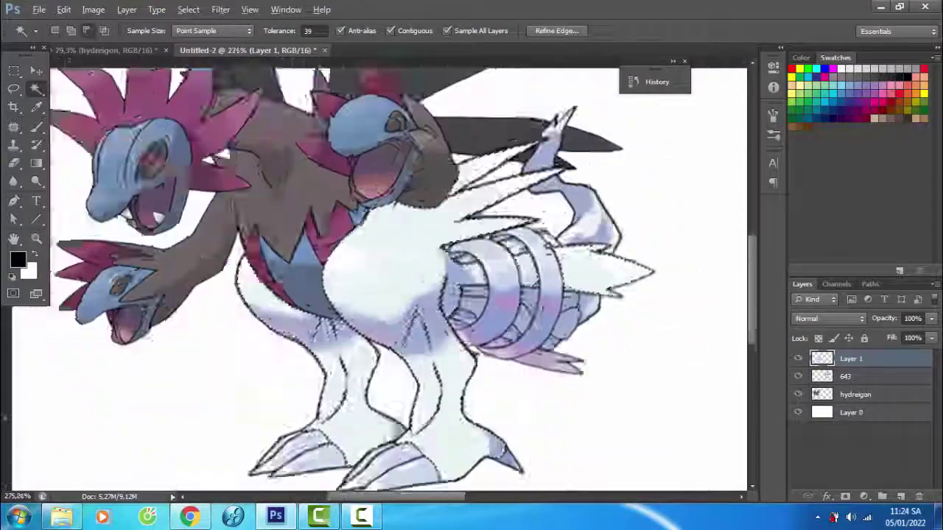
scroll(547, 319, "up", 2)
scroll(547, 318, "up", 4)
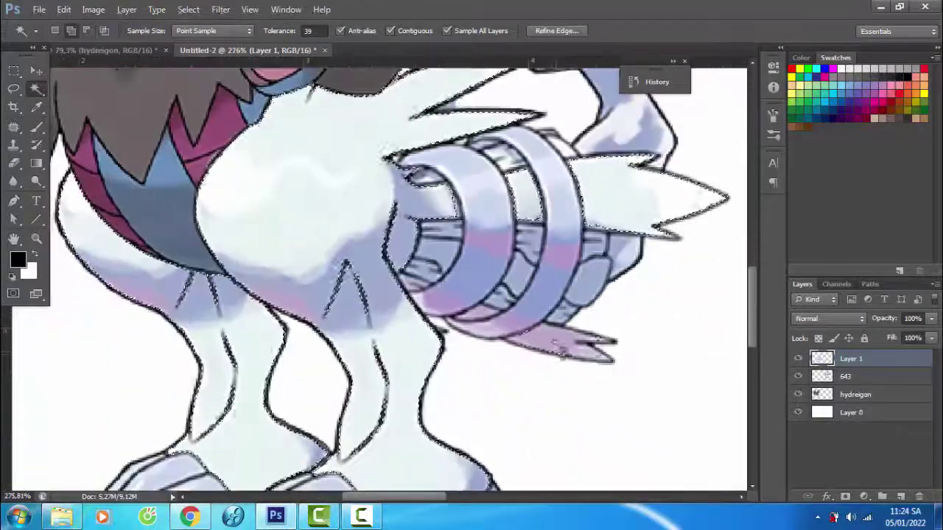
scroll(546, 319, "down", 5)
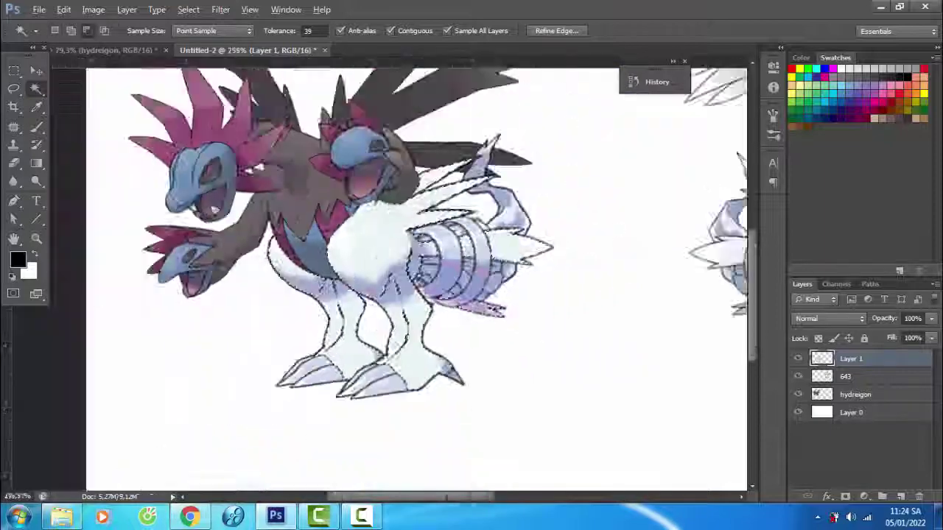
Add a colorizing Hue/Saturation adjustment clipped to Layer 1 with hue 312, saturation 2 and lightness -50
left_click(864, 496)
left_click(844, 326)
left_click(635, 227)
key("ctrl+alt+g")
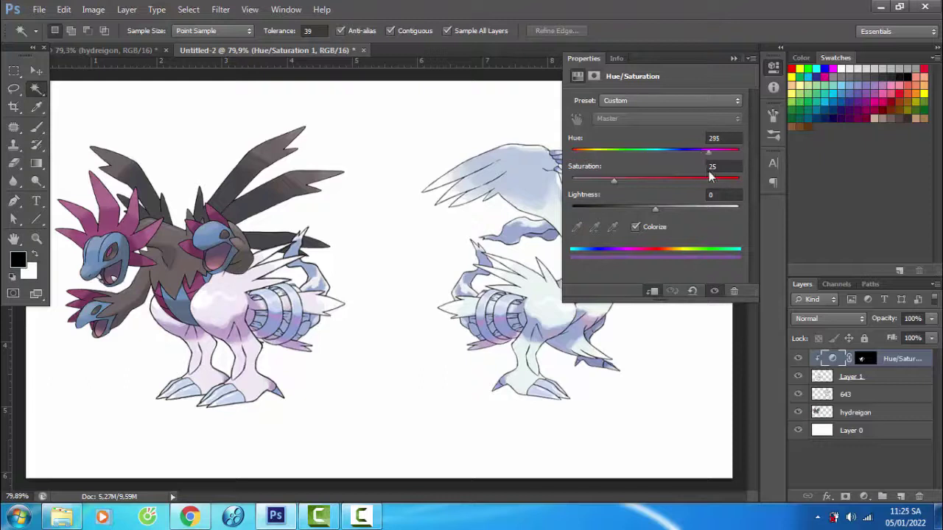
left_click_drag(656, 209, 593, 184)
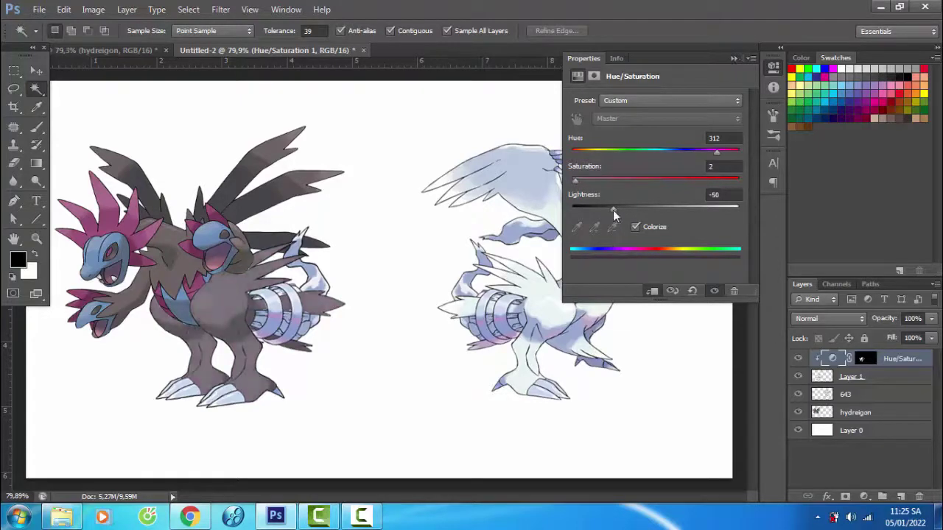
left_click(734, 58)
Select the smooth blue oval panels between the tail's rings with the Magic Wand
left_click_drag(223, 372, 406, 209)
scroll(406, 209, "down", 3)
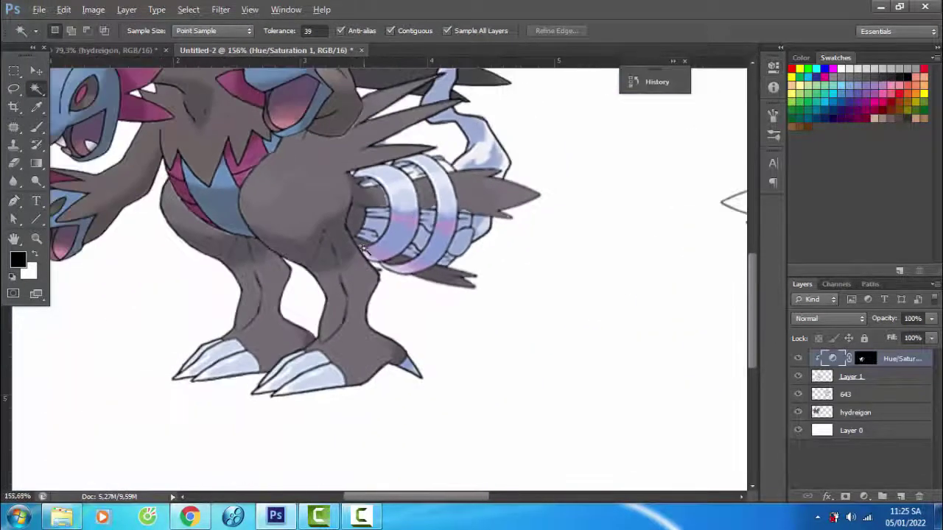
left_click(426, 240)
scroll(611, 286, "down", 2)
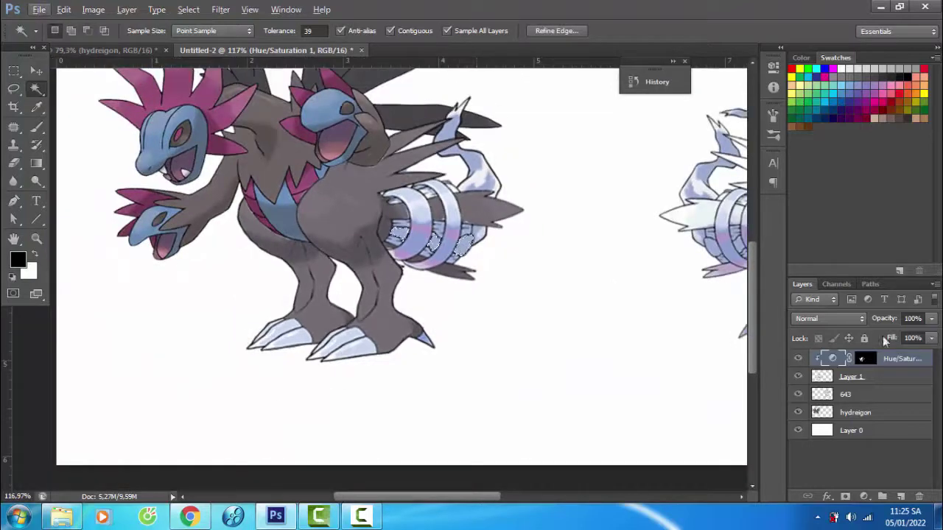
Add a colorizing Hue/Saturation adjustment to the selected tail panels with hue 341, saturation 26 and lightness -36
left_click(864, 496)
left_click(844, 333)
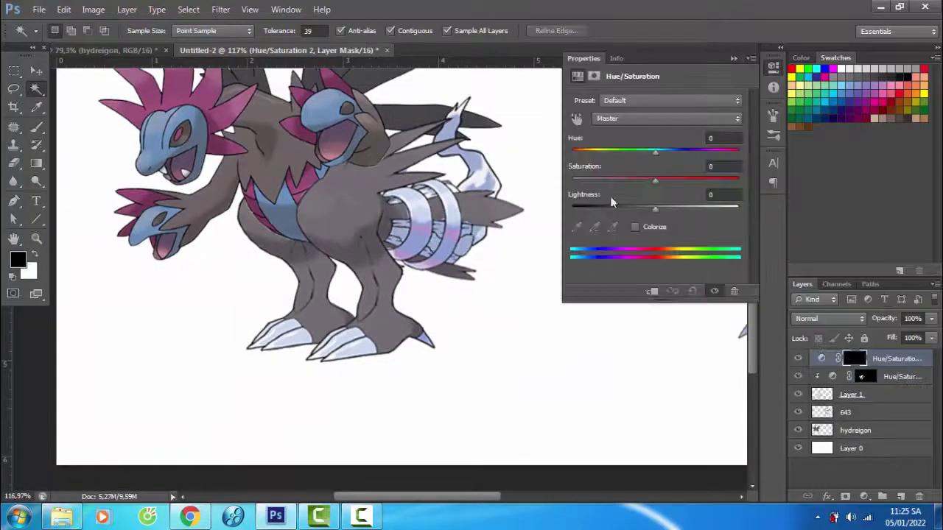
left_click(656, 226)
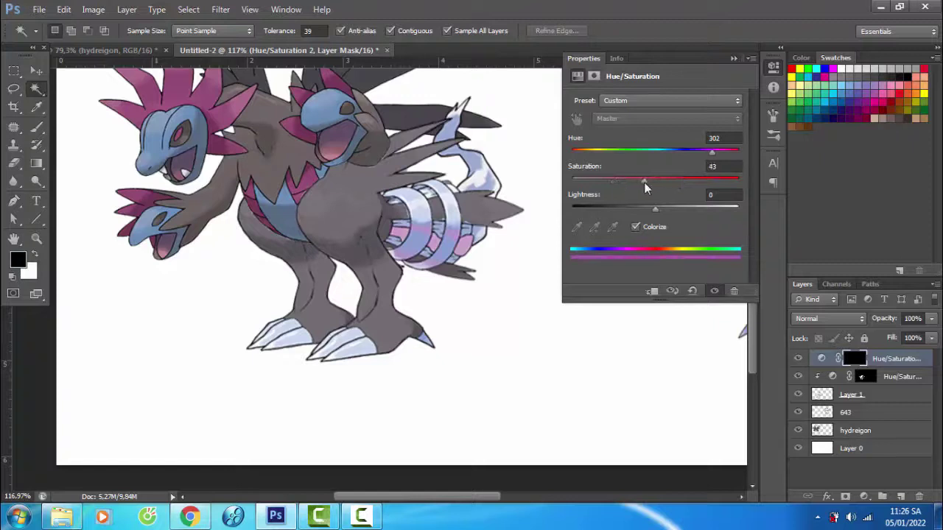
left_click_drag(655, 209, 629, 215)
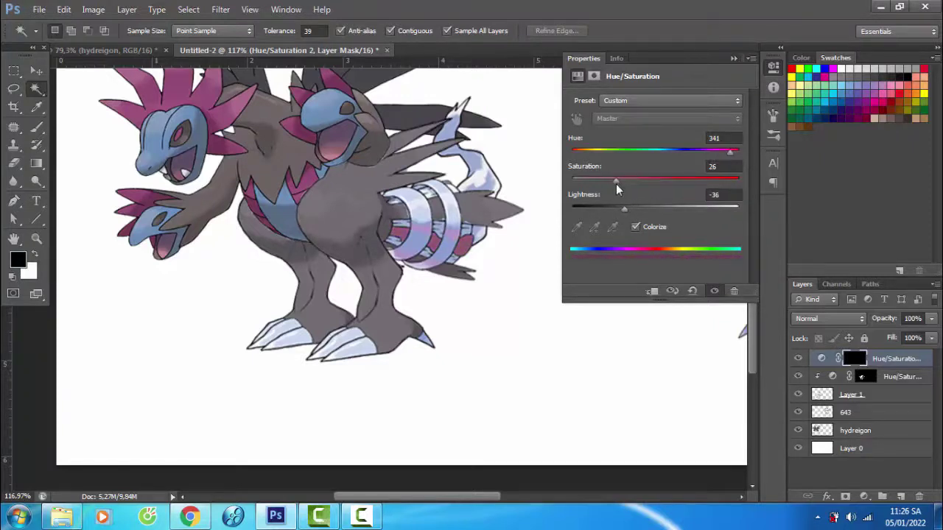
left_click(733, 59)
Add a new layer and trace the front leg's thigh fold and inner crease in black with a 1 px brush
key("ctrl+0")
scroll(148, 339, "up", 4)
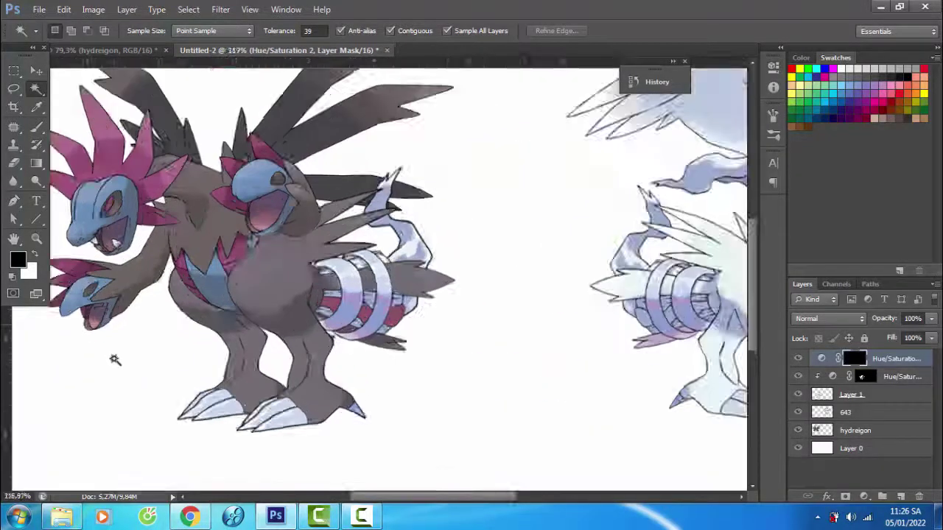
key("ctrl+shift+alt+n")
key("b")
scroll(310, 280, "up", 2)
scroll(341, 267, "up", 2)
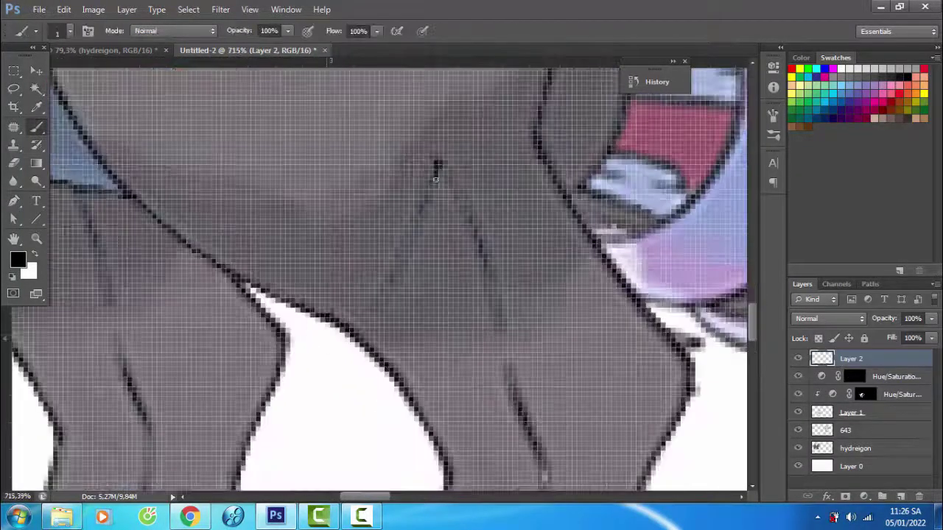
left_click_drag(436, 161, 383, 293)
mouse_move(404, 256)
left_mouse_down()
mouse_move(320, 229)
mouse_move(309, 214)
left_mouse_up()
mouse_move(328, 112)
left_mouse_down()
mouse_move(369, 199)
mouse_move(385, 262)
left_mouse_up()
left_click_drag(385, 263, 375, 147)
mouse_move(383, 165)
left_mouse_down()
mouse_move(435, 280)
mouse_move(437, 136)
mouse_move(430, 223)
mouse_move(377, 310)
left_mouse_up()
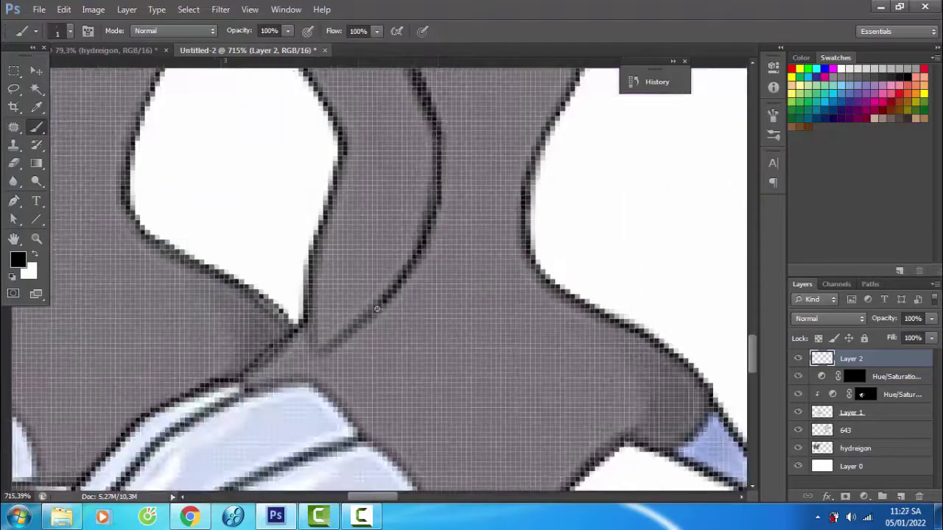
Trace the rear leg's fold and inner crease in black down towards the foot
scroll(310, 303, "down", 4)
scroll(336, 102, "up", 4)
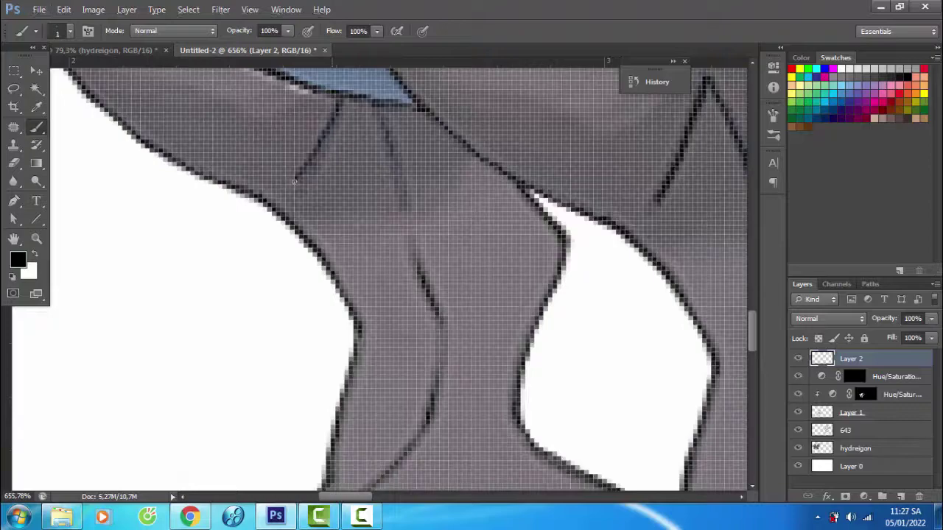
left_click_drag(376, 117, 402, 213)
scroll(420, 131, "down", 3)
left_click_drag(396, 98, 413, 141)
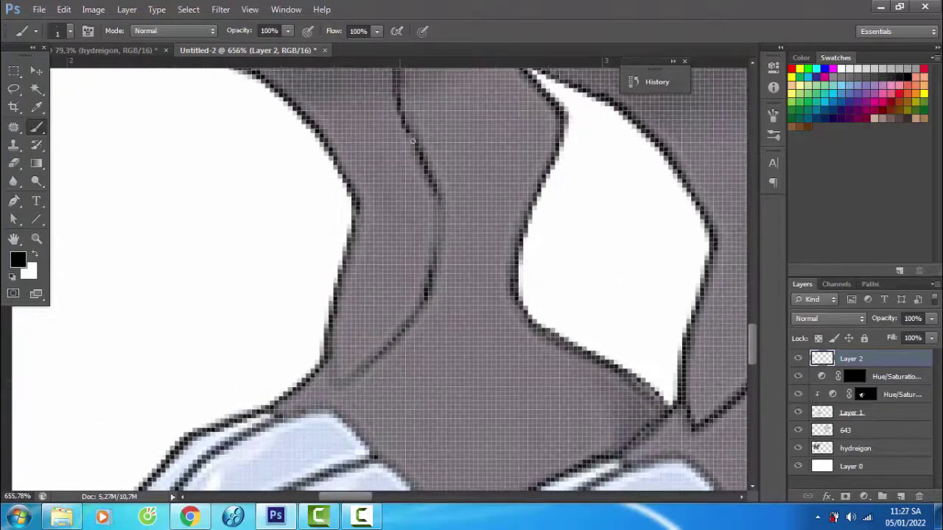
Redraw in black the outlines of the pale patches at the tail's top and the edges of the large pointed tail feather
scroll(327, 358, "down", 5)
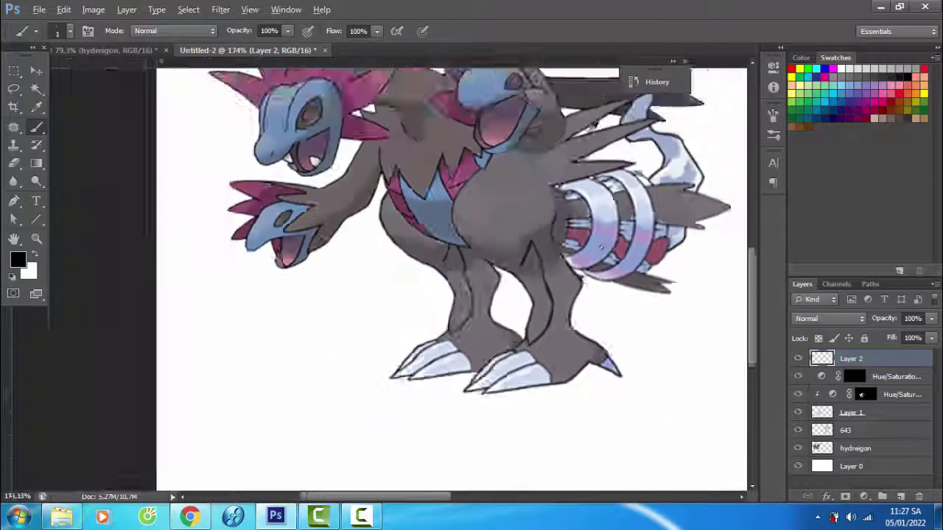
scroll(412, 275, "up", 5)
scroll(412, 275, "down", 4)
scroll(232, 241, "up", 4)
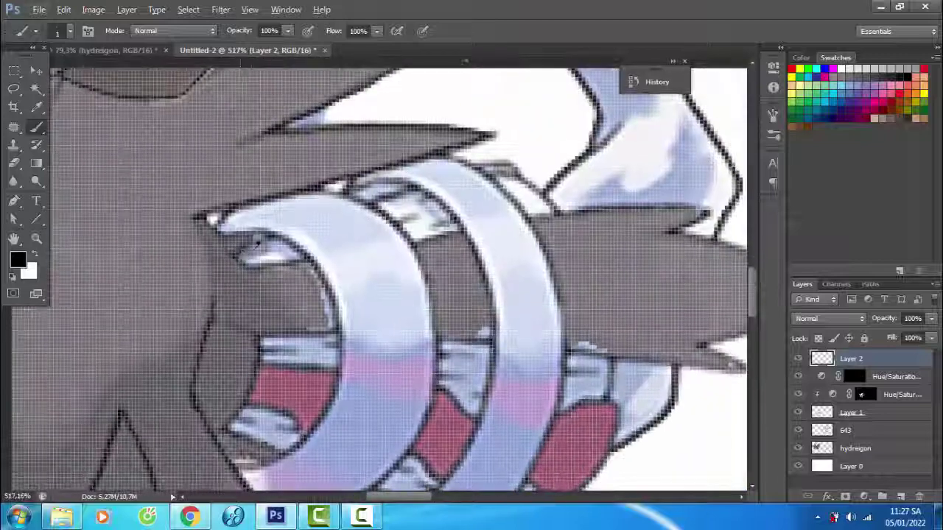
scroll(243, 274, "down", 2)
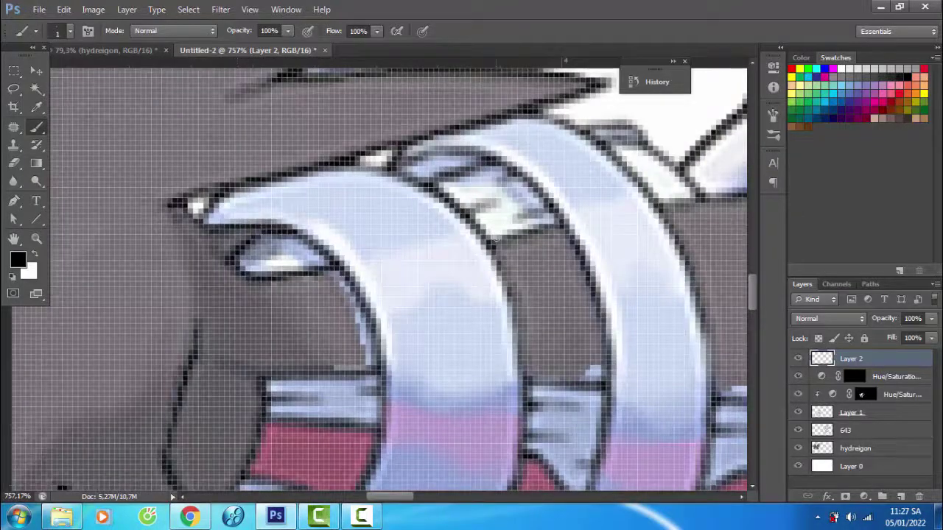
scroll(516, 233, "down", 3)
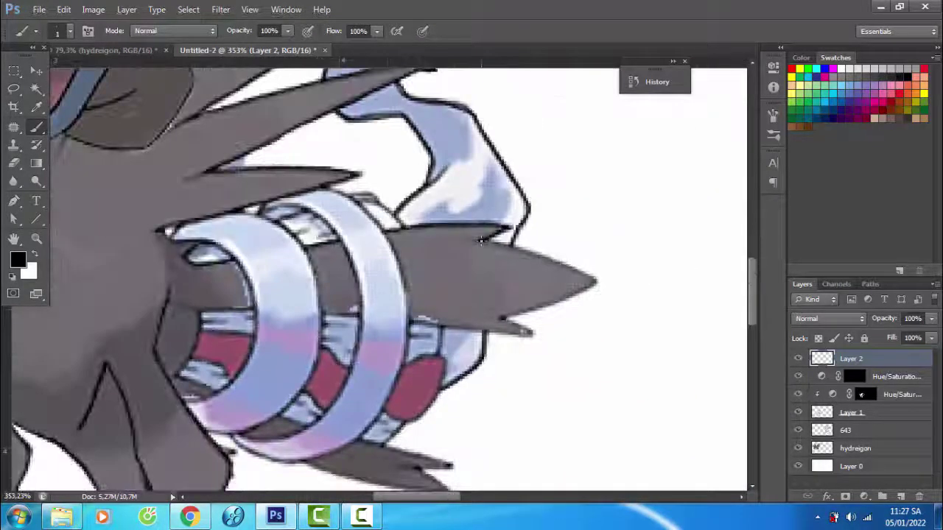
scroll(288, 223, "up", 2)
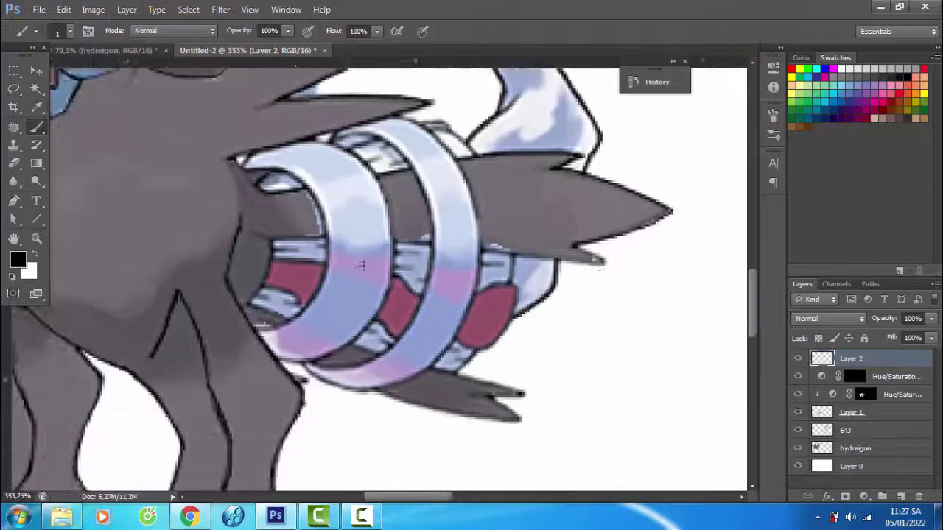
Redraw the black outlines of the tail panels between the rings and of the forked lower tail feather
left_click_drag(502, 231, 435, 201)
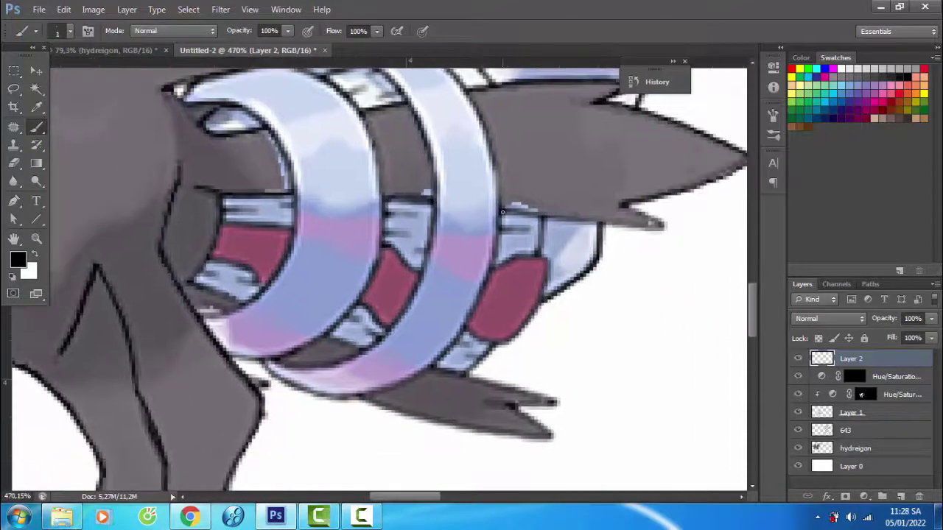
left_click_drag(211, 177, 358, 177)
scroll(358, 177, "up", 1)
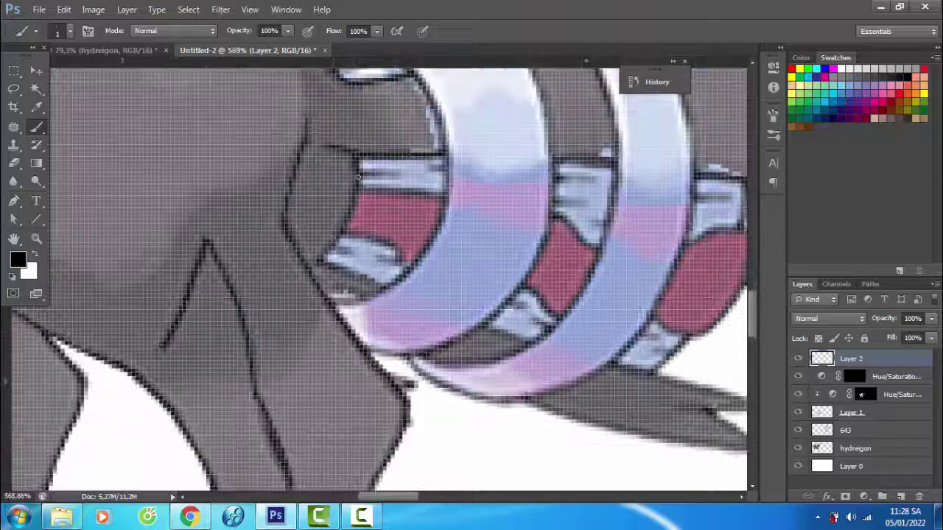
left_click_drag(318, 259, 237, 163)
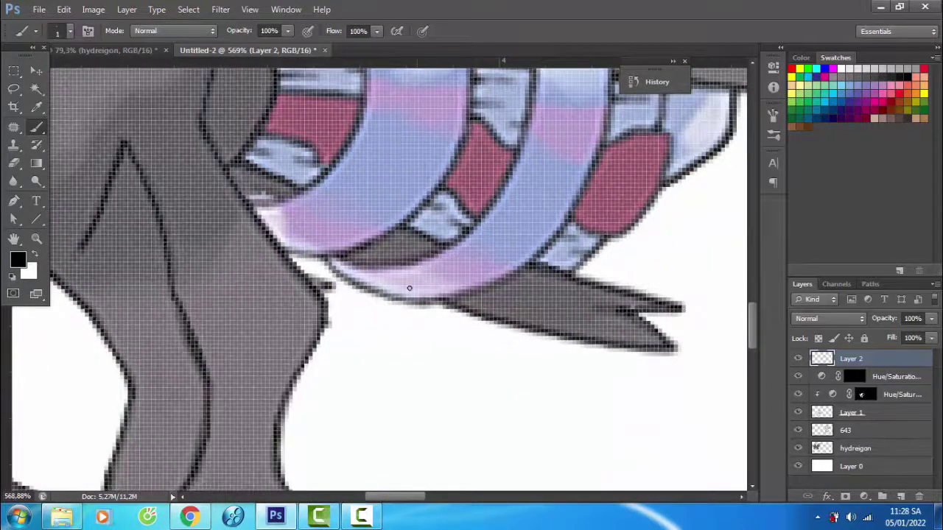
left_click_drag(304, 93, 340, 162)
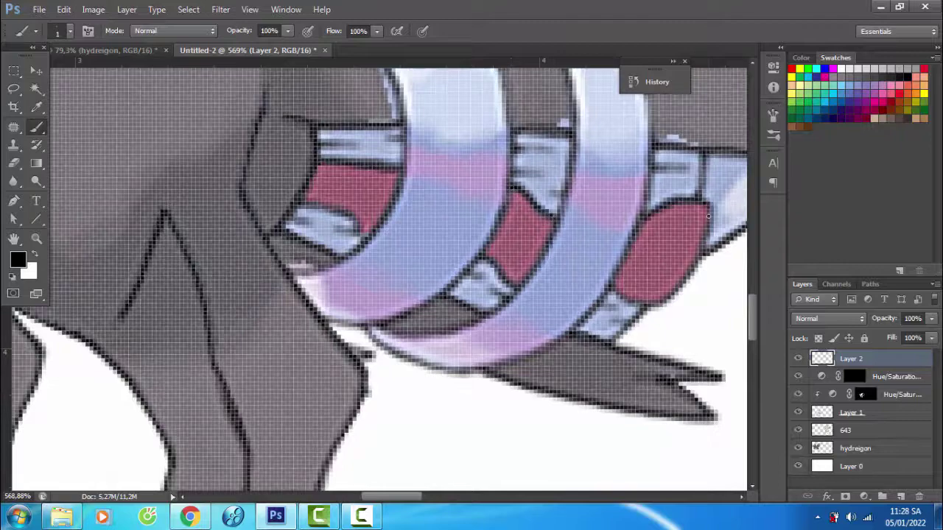
left_click_drag(628, 297, 657, 235)
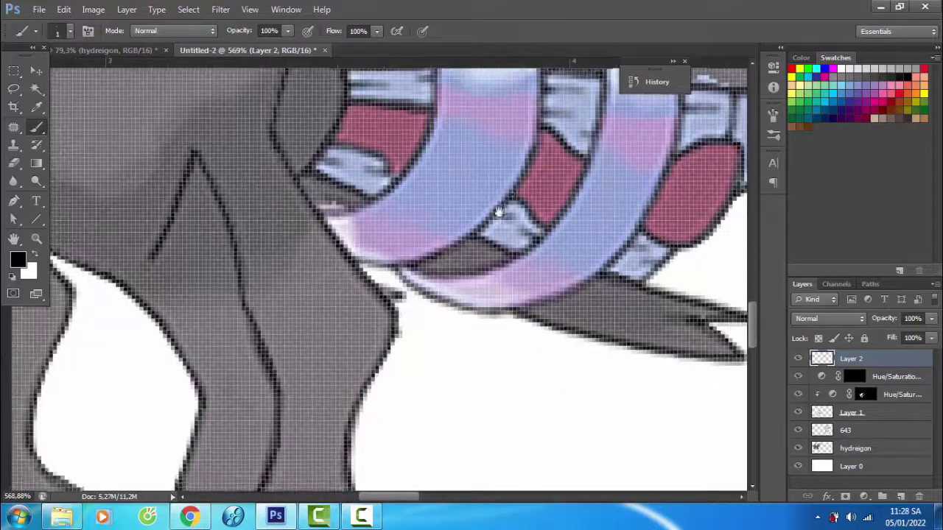
scroll(371, 147, "down", 5)
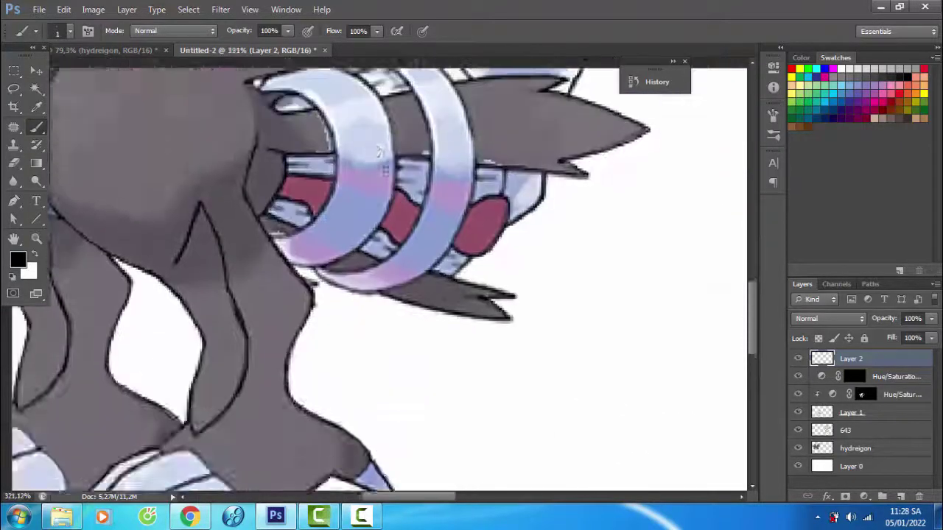
Trace the inner and outer edges of the front tail ring in black, including its lower curve
scroll(230, 94, "up", 5)
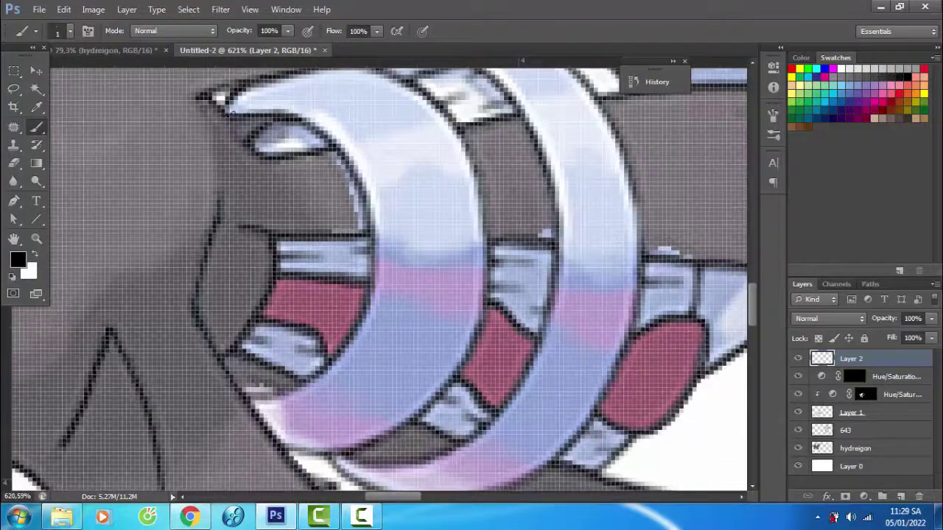
mouse_move(282, 114)
left_mouse_down()
mouse_move(368, 213)
mouse_move(358, 331)
mouse_move(272, 394)
mouse_move(243, 401)
left_mouse_up()
scroll(301, 247, "up", 2)
scroll(300, 247, "right", 2)
left_click_drag(325, 144, 401, 208)
scroll(400, 208, "down", 2)
mouse_move(387, 112)
left_mouse_down()
mouse_move(412, 181)
mouse_move(381, 347)
left_mouse_up()
scroll(382, 346, "down", 3)
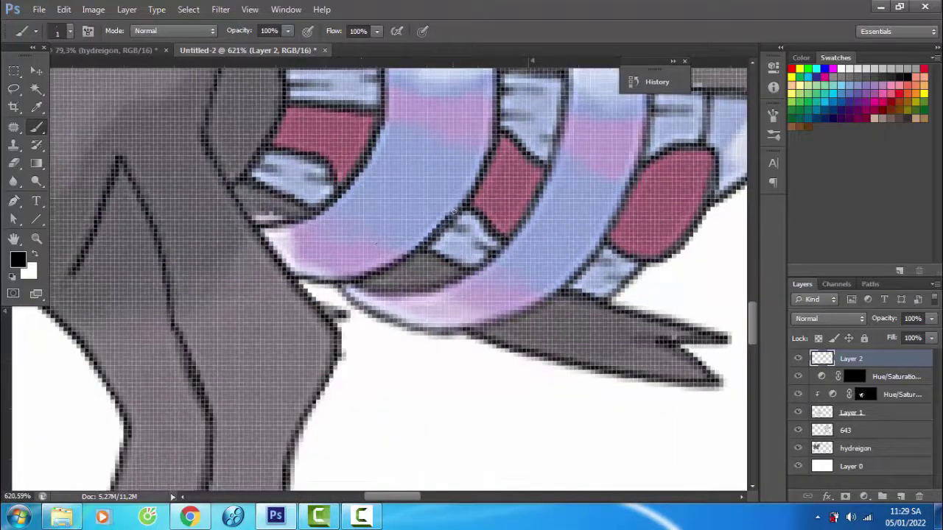
scroll(455, 211, "right", 3)
mouse_move(252, 280)
left_mouse_down()
mouse_move(305, 281)
mouse_move(385, 253)
left_mouse_up()
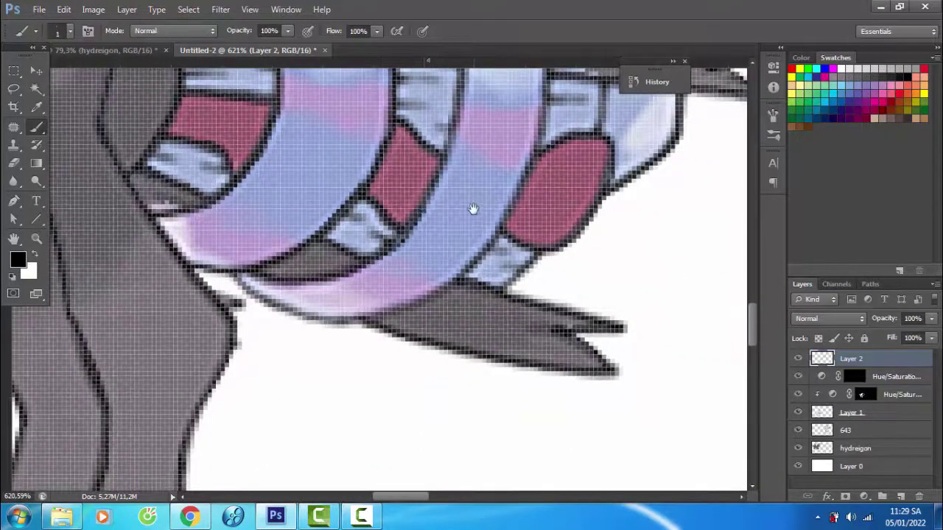
Trace the inner edge of the rear tail ring in black from its lower tip up to its top
scroll(473, 209, "up", 1)
mouse_move(238, 282)
left_mouse_down()
mouse_move(357, 267)
mouse_move(455, 172)
left_mouse_up()
scroll(453, 85, "up", 3)
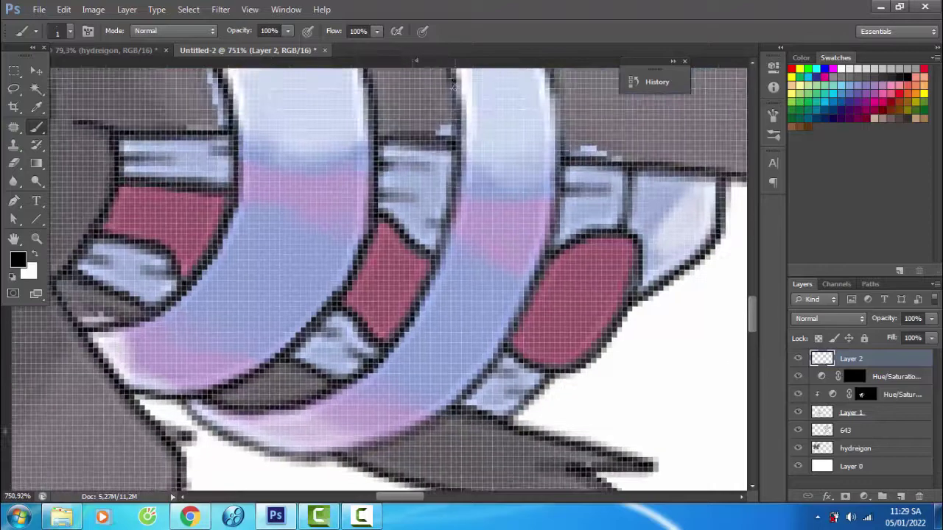
mouse_move(453, 85)
left_mouse_down()
mouse_move(446, 230)
mouse_move(424, 310)
left_mouse_up()
scroll(423, 310, "up", 3)
mouse_move(390, 144)
left_mouse_down()
mouse_move(441, 221)
mouse_move(464, 316)
left_mouse_up()
scroll(464, 315, "up", 3)
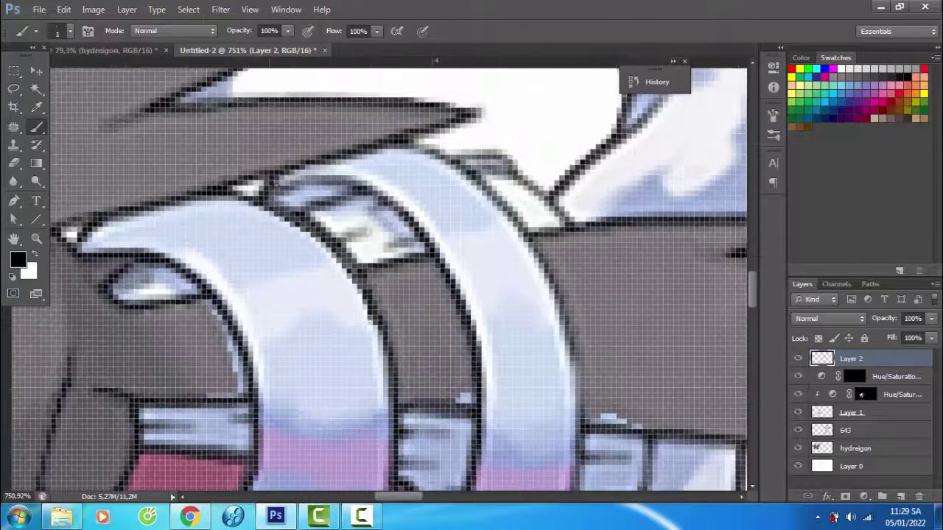
Trace the rear tail ring's top and outer edge in black all the way around to its lower tip
left_click_drag(274, 189, 362, 179)
scroll(261, 197, "down", 3)
mouse_move(335, 62)
left_mouse_down()
mouse_move(471, 195)
mouse_move(490, 245)
left_mouse_up()
scroll(490, 244, "down", 3)
mouse_move(442, 74)
left_mouse_down()
mouse_move(453, 261)
mouse_move(438, 335)
left_mouse_up()
scroll(439, 335, "down", 3)
mouse_move(564, 85)
left_mouse_down()
mouse_move(549, 133)
mouse_move(504, 203)
mouse_move(394, 269)
left_mouse_up()
scroll(395, 269, "down", 2)
mouse_move(234, 166)
left_mouse_down()
mouse_move(285, 201)
mouse_move(357, 221)
mouse_move(420, 215)
left_mouse_up()
scroll(442, 228, "down", 2)
scroll(446, 231, "up", 5)
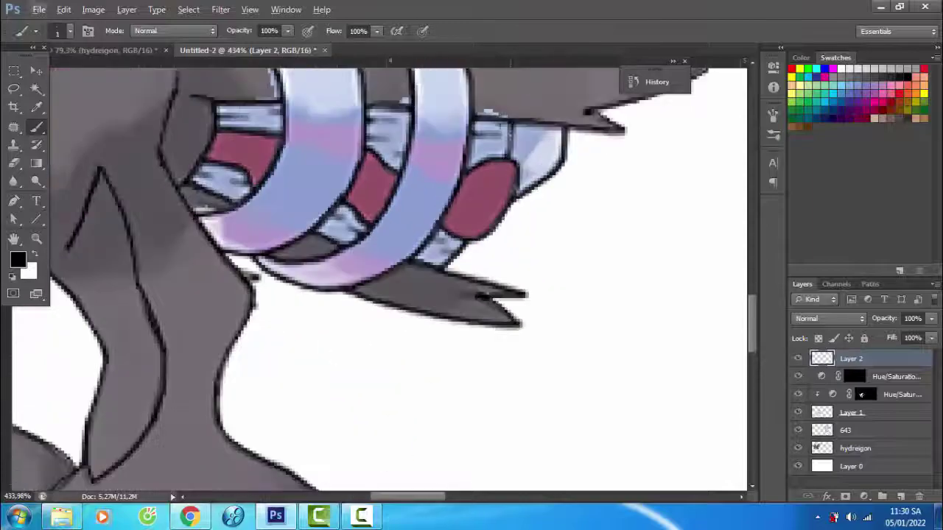
Set the foreground colour to grey #6a666a and paint over the stray light pixels on the tail's grey areas with a 3 px brush
scroll(380, 280, "down", 3)
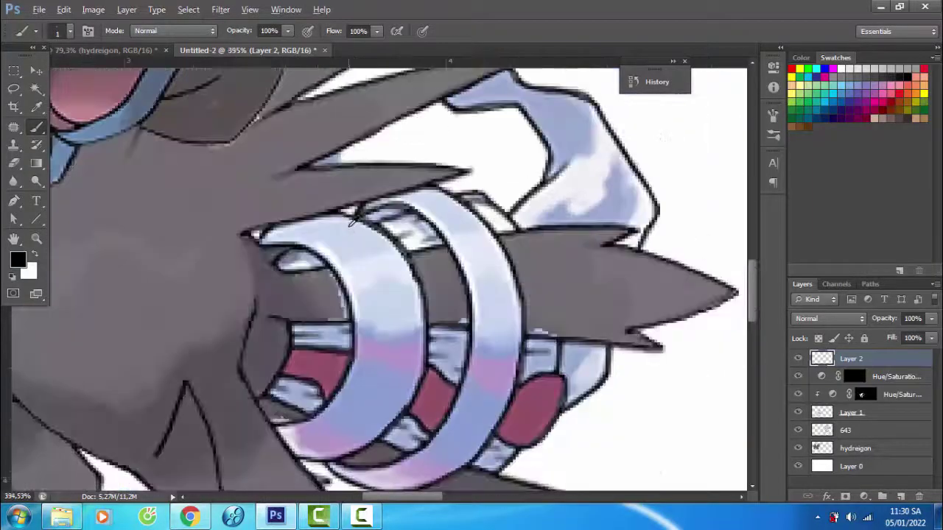
scroll(379, 280, "up", 2)
scroll(380, 280, "down", 3)
scroll(379, 280, "up", 5)
left_click(18, 259)
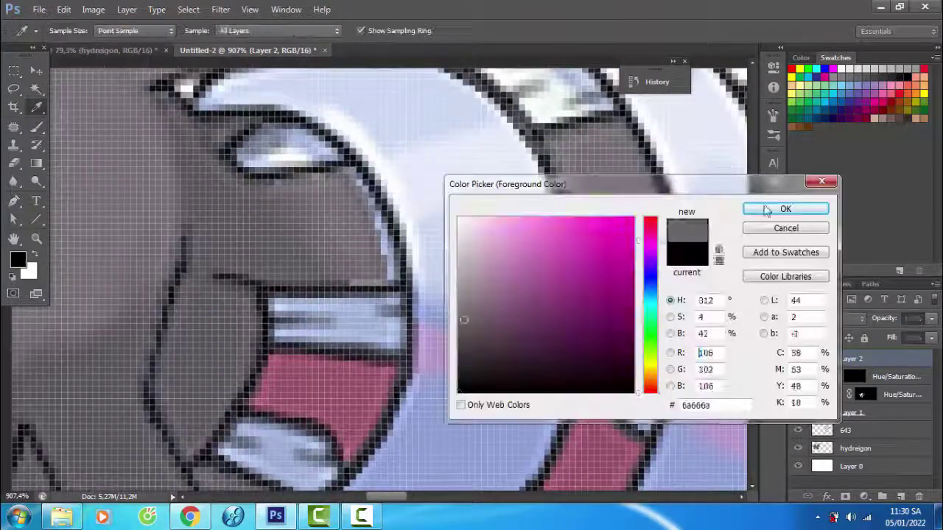
left_click(343, 201)
key("Return")
key("alt+period")
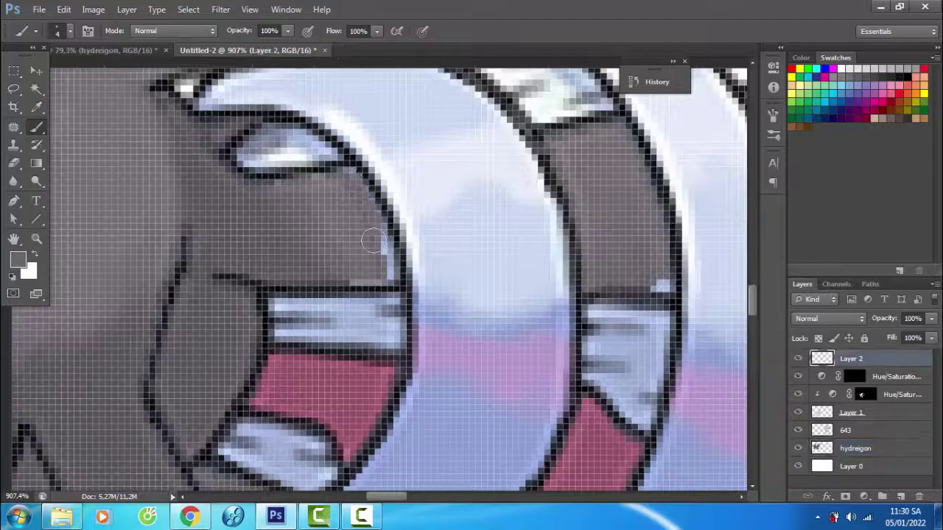
key("bracketleft")
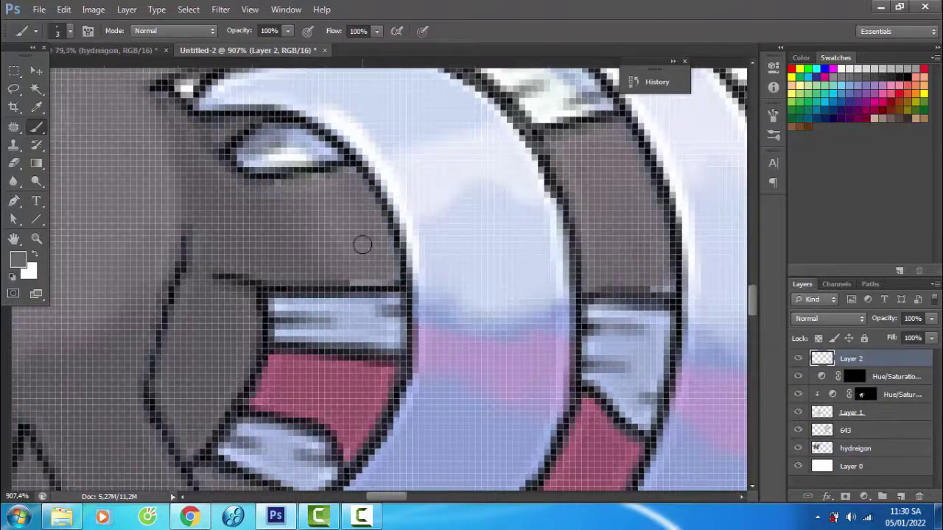
Paint grey over the light fringe pixels along the lower edge of the head beside the body
scroll(362, 245, "up", 2)
scroll(287, 339, "down", 4)
scroll(288, 343, "up", 2)
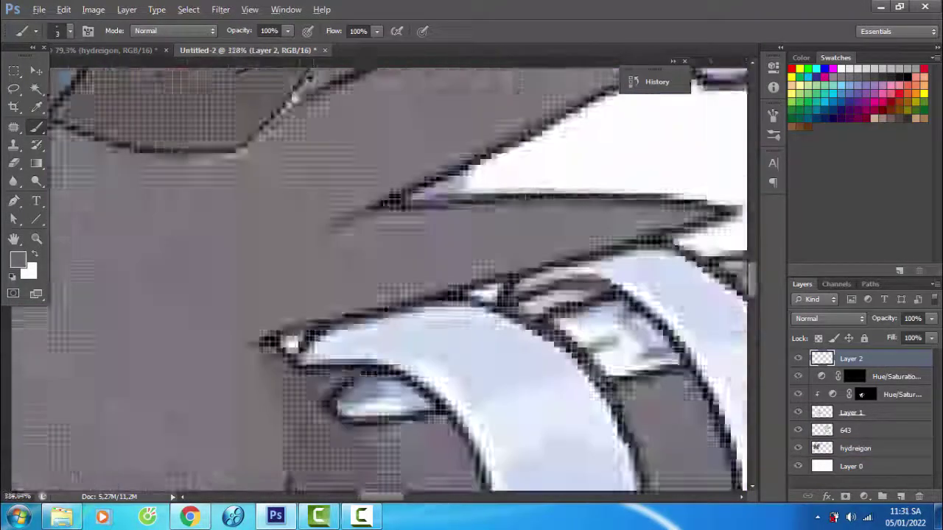
scroll(289, 342, "up", 2)
scroll(238, 236, "down", 3)
scroll(180, 230, "up", 2)
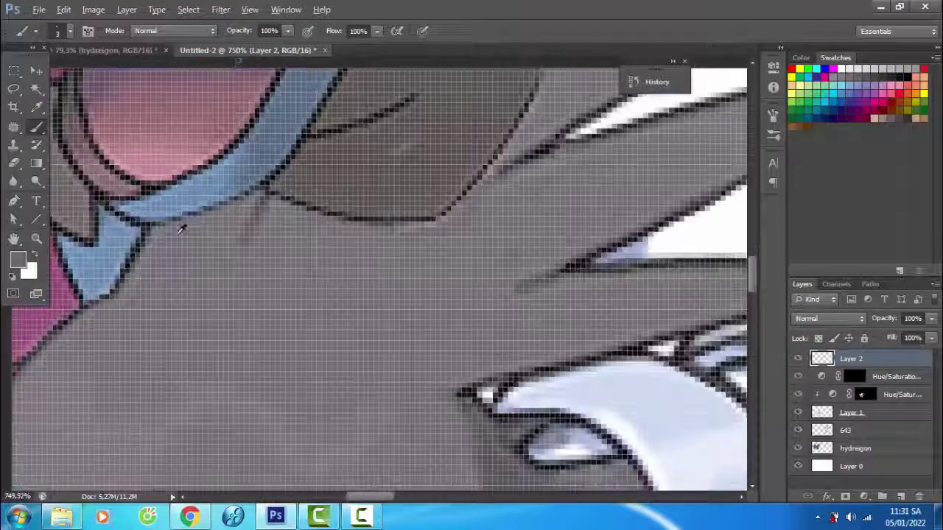
Restore the black foreground and redraw the head's lower jaw and rear outline where it meets the body with a 1 px brush
key("d")
key("bracketleft")
key("bracketleft")
mouse_move(133, 221)
left_mouse_down()
mouse_move(172, 221)
mouse_move(258, 188)
mouse_move(365, 219)
mouse_move(436, 221)
left_mouse_up()
scroll(426, 88, "up", 2)
scroll(426, 88, "right", 2)
mouse_move(452, 167)
left_mouse_down()
mouse_move(402, 251)
mouse_move(347, 288)
left_mouse_up()
scroll(346, 289, "down", 3)
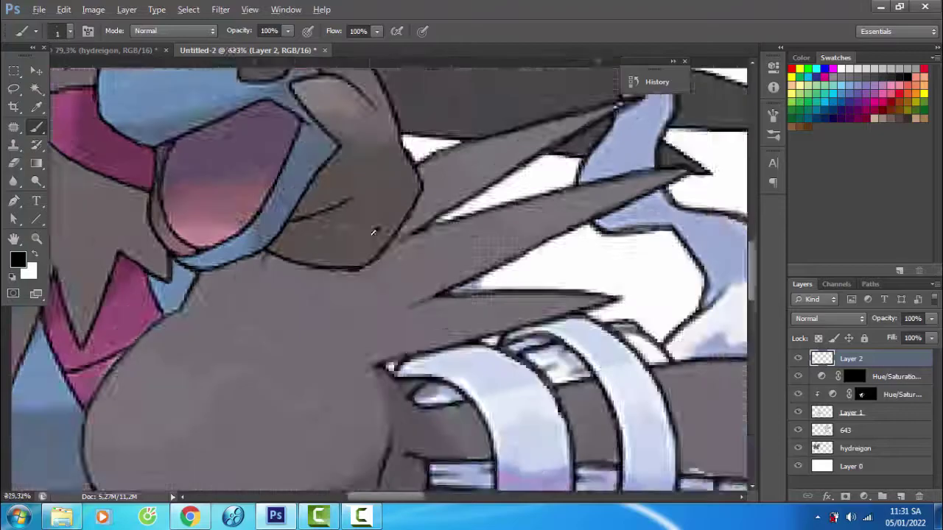
scroll(321, 328, "up", 2)
scroll(321, 328, "down", 6)
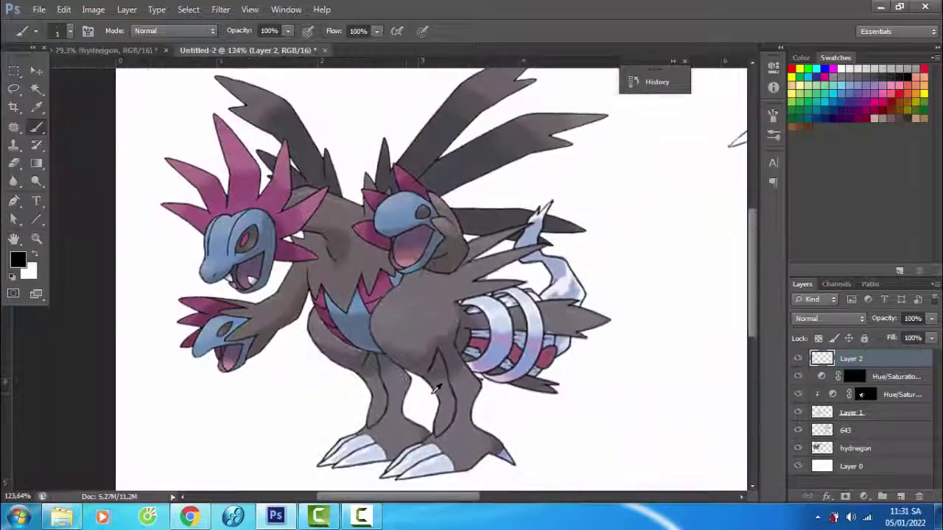